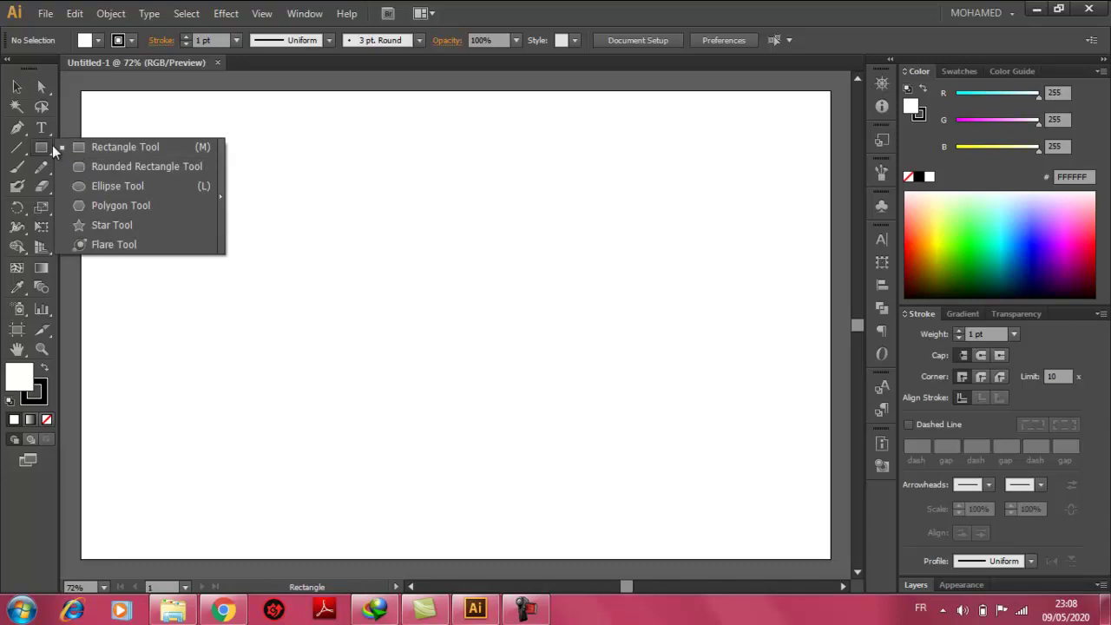
Step: Draw a thin black ellipse and stretch it into a long, flat sliver
left_click(104, 186)
left_click_drag(411, 215, 600, 232)
key("v")
left_click_drag(506, 215, 512, 228)
left_click_drag(600, 223, 617, 227)
left_click_drag(533, 236, 533, 278)
Step: Duplicate the sliver and sharpen its ends into points with Convert Anchor Point
key("ctrl+plus")
key("ctrl+plus")
scroll(204, 300, "left", 3)
key("shift+c")
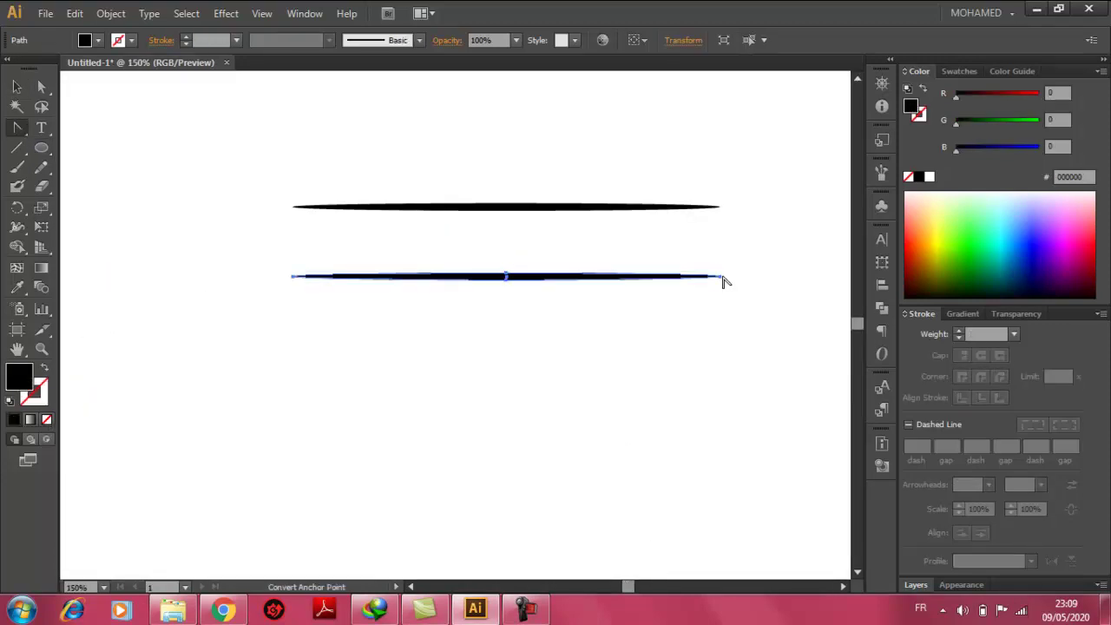
key("a")
key("ctrl+plus")
key("ctrl+plus")
scroll(501, 263, "left", 3)
mouse_move(640, 459)
left_mouse_down()
mouse_move(556, 473)
mouse_move(471, 466)
left_mouse_up()
left_click(602, 362)
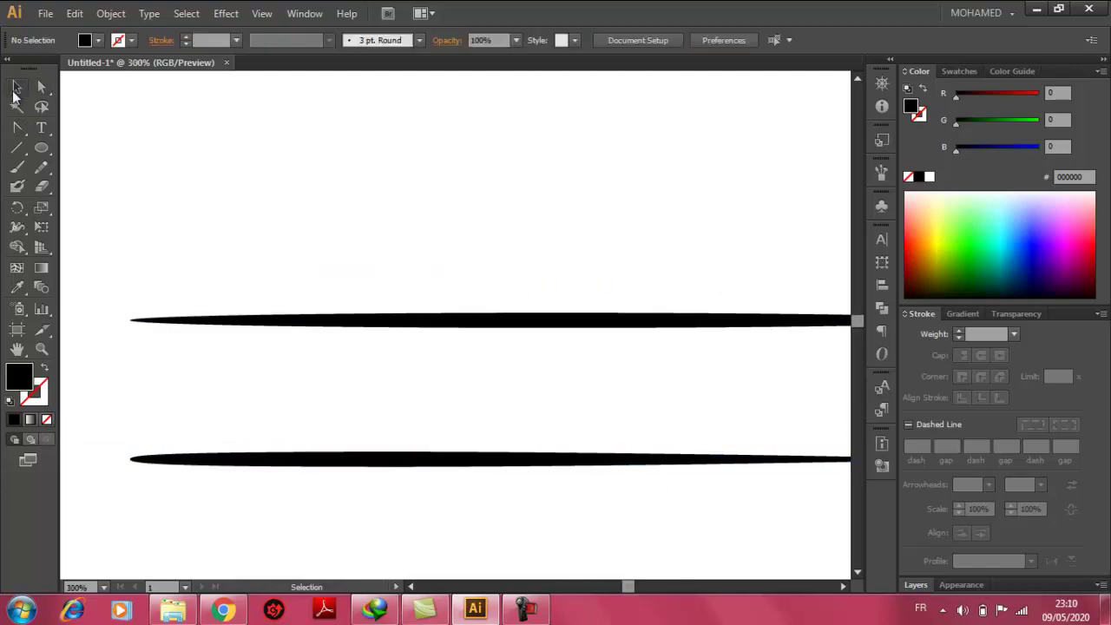
Step: Lengthen the bottom stroke's left end so all three strokes taper evenly
left_click(16, 87)
key("ctrl+minus")
scroll(455, 322, "up", 10)
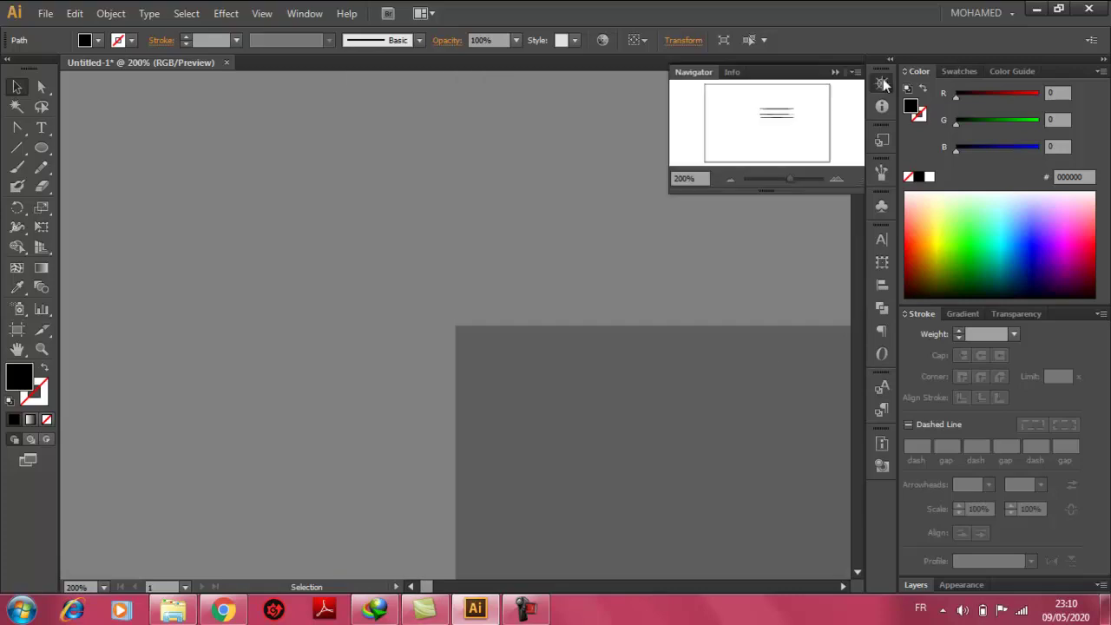
left_click(882, 83)
left_click(478, 292)
key("ctrl+plus")
key("ctrl+plus")
left_click(697, 395)
left_click(700, 362)
left_click(620, 402)
left_click_drag(365, 395, 312, 395)
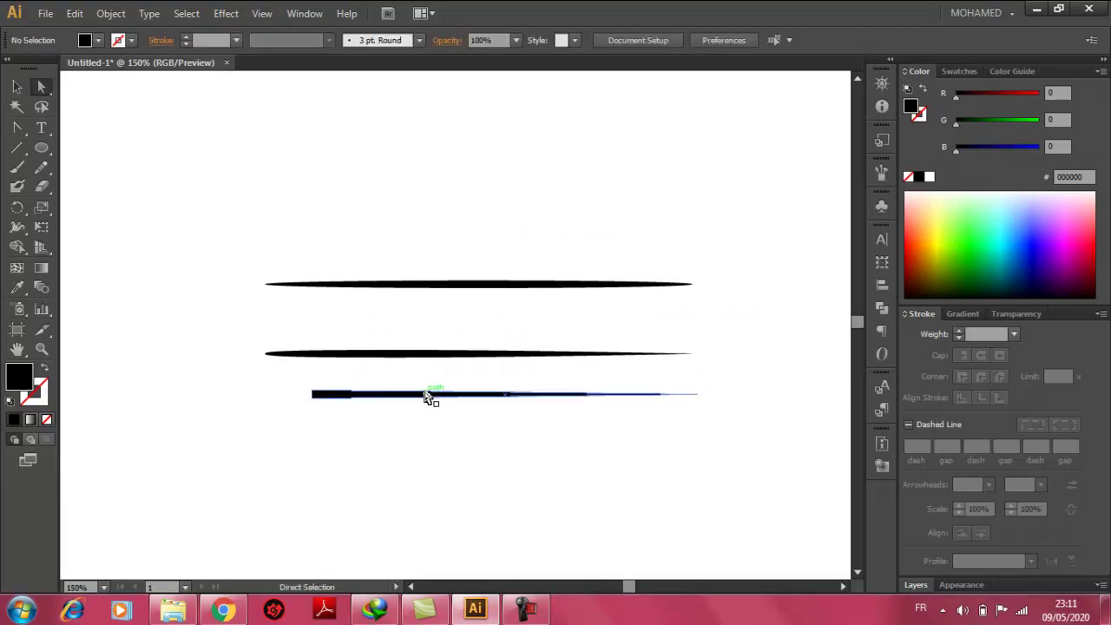
Step: Gather the tapered strokes together and add them to the Brushes panel as new art brushes
key("v")
left_click(434, 353)
double_click(533, 279)
left_click_drag(533, 279, 486, 330)
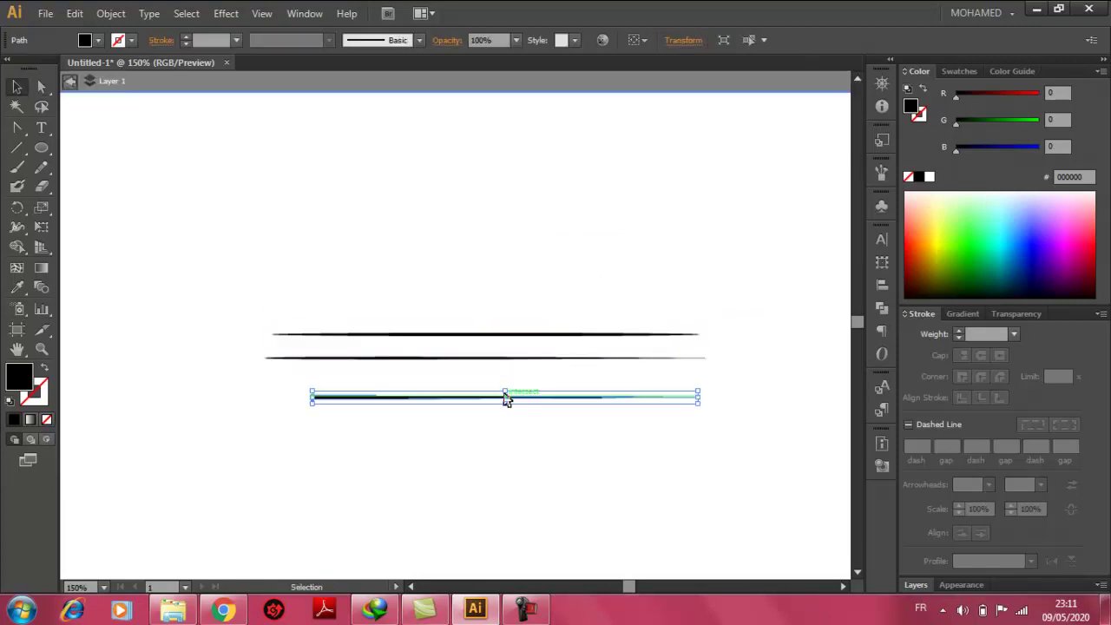
key("F5")
left_click(816, 353)
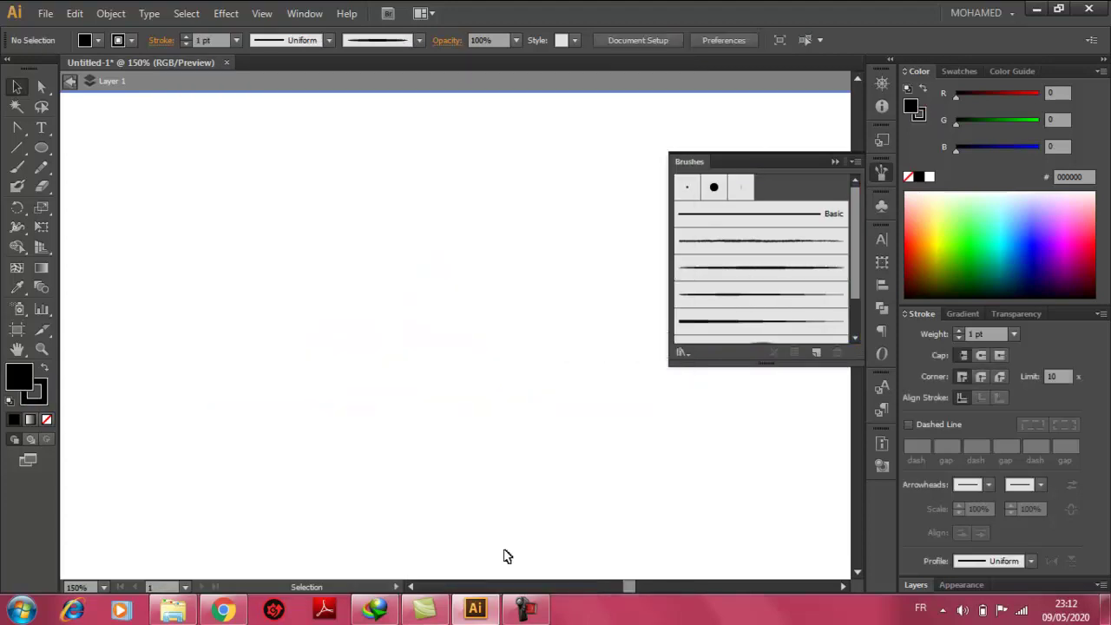
Step: Open the suited man's portrait photo and scale it to the artboard's height at 66.67% zoom
left_click(75, 67)
left_click_drag(454, 95, 454, 174)
mouse_move(458, 114)
left_mouse_down()
mouse_move(477, 191)
mouse_move(476, 268)
left_mouse_up()
left_click_drag(455, 98, 476, 249)
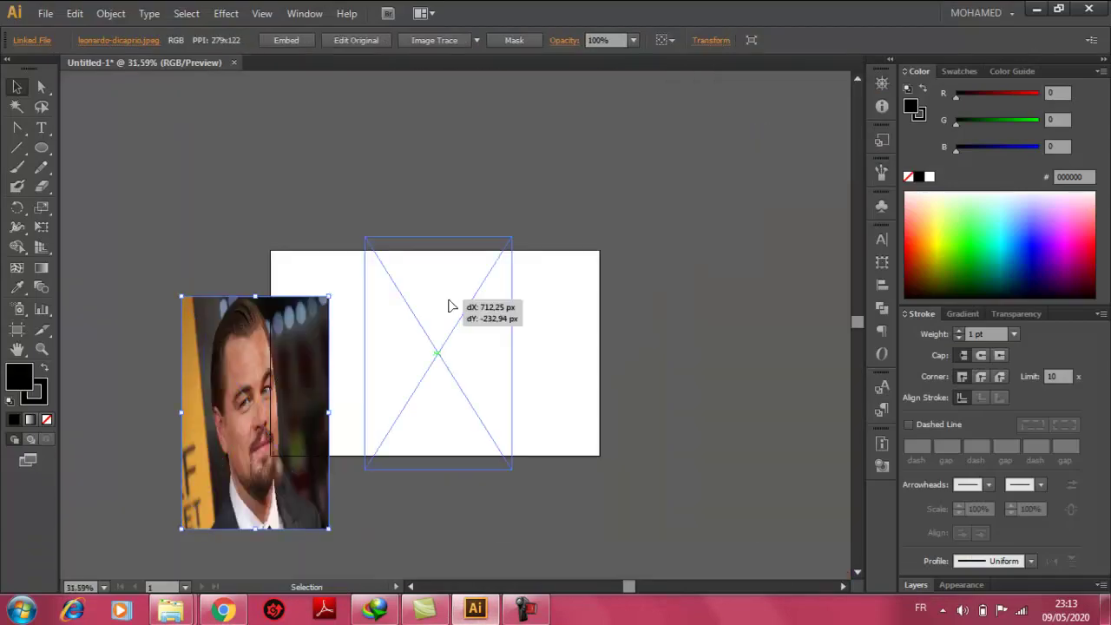
left_click_drag(449, 305, 523, 356)
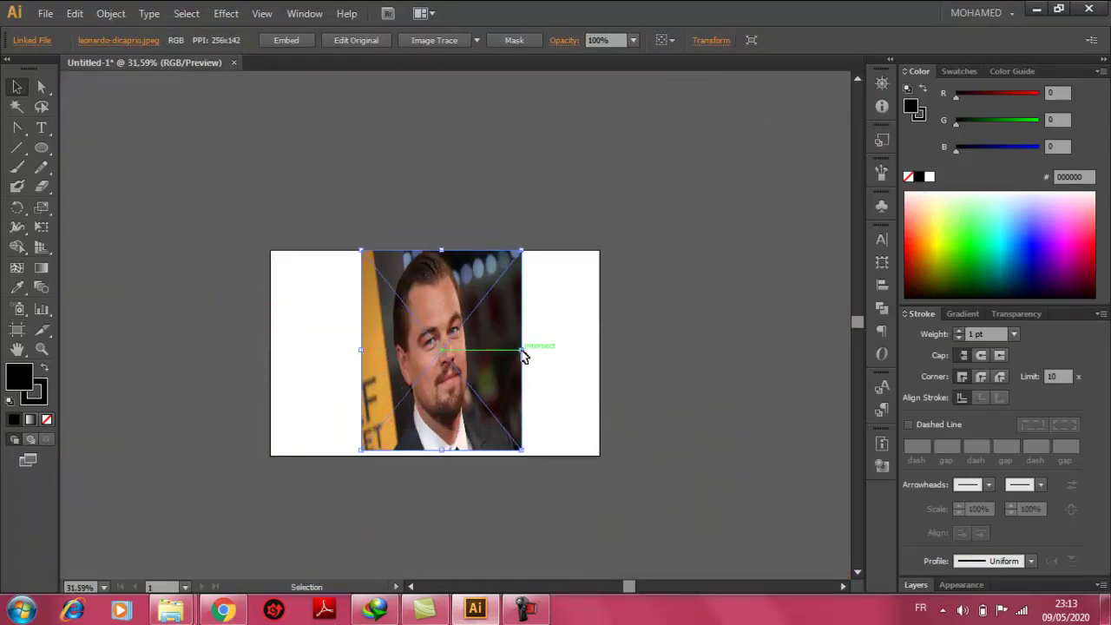
key("ctrl+plus")
key("ctrl+plus")
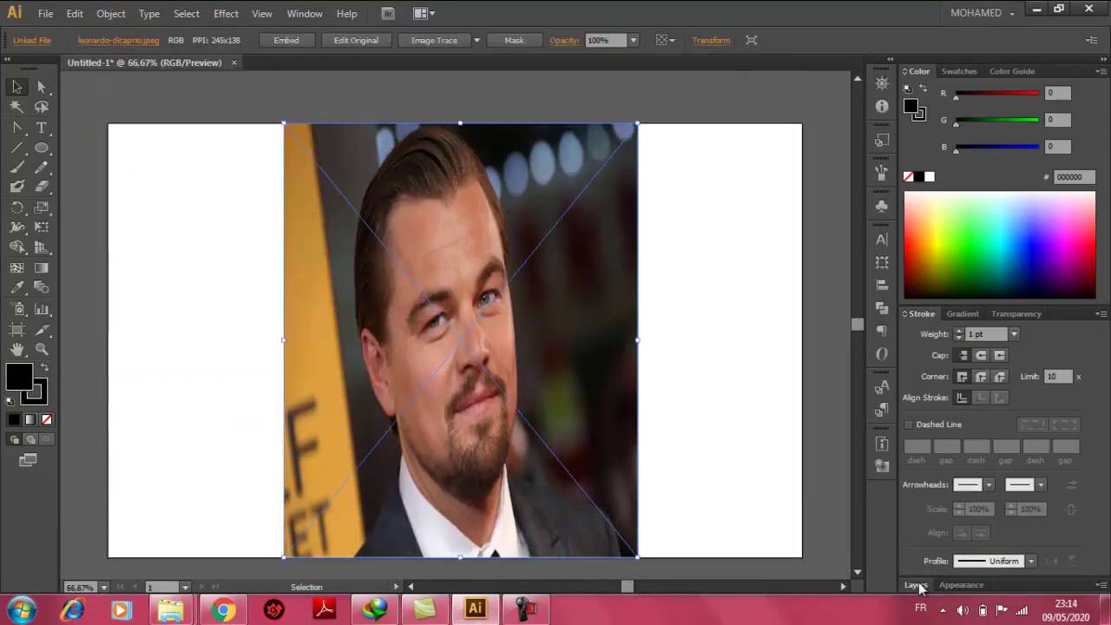
left_click(916, 585)
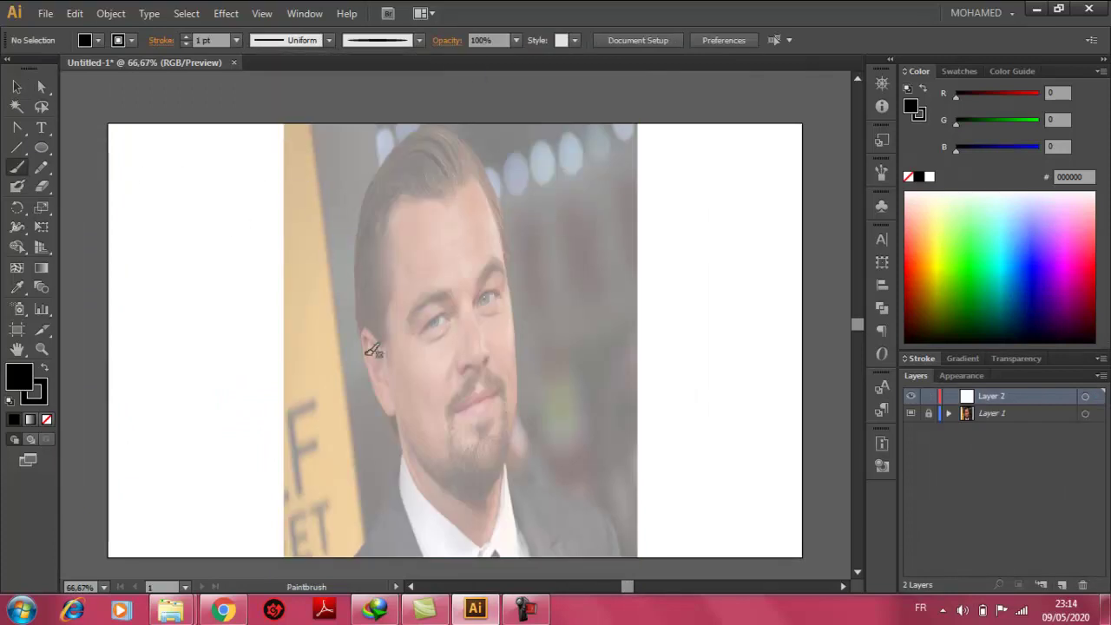
Step: Brush the upper lid arc over the left eye with no fill
key("ctrl+plus")
key("ctrl+plus")
key("ctrl+plus")
left_click_drag(467, 345, 366, 382)
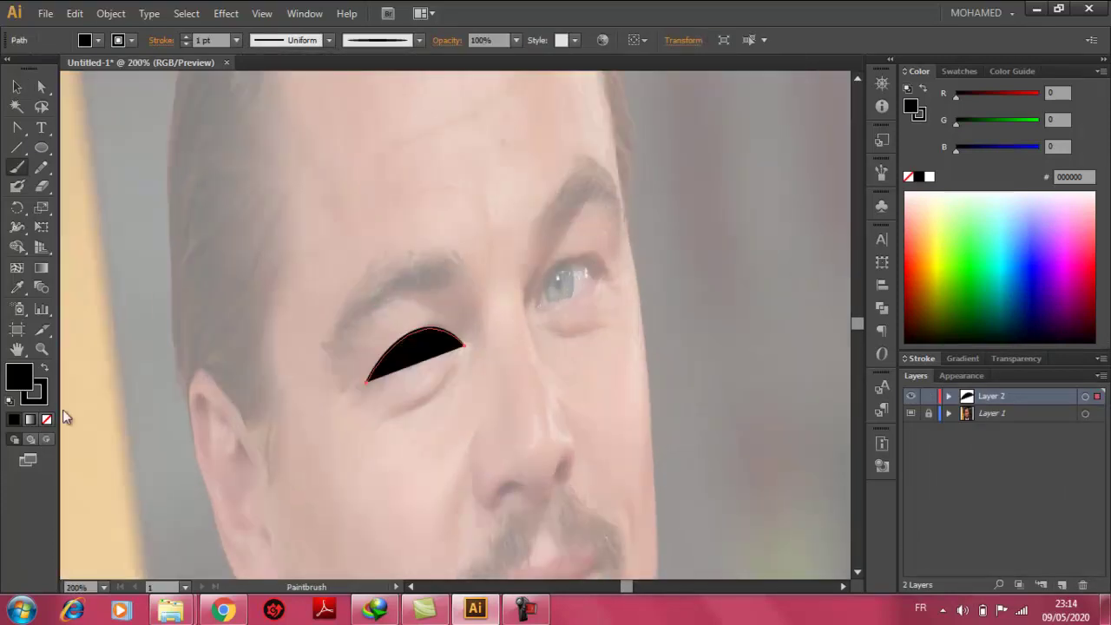
left_click(47, 420)
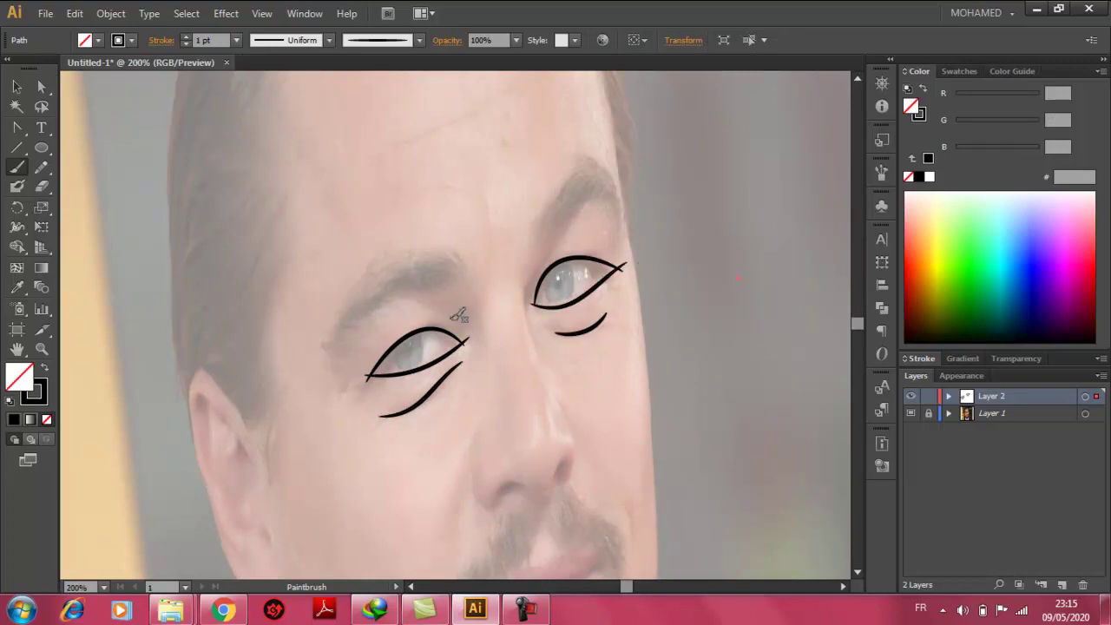
scroll(500, 276, "down", 4)
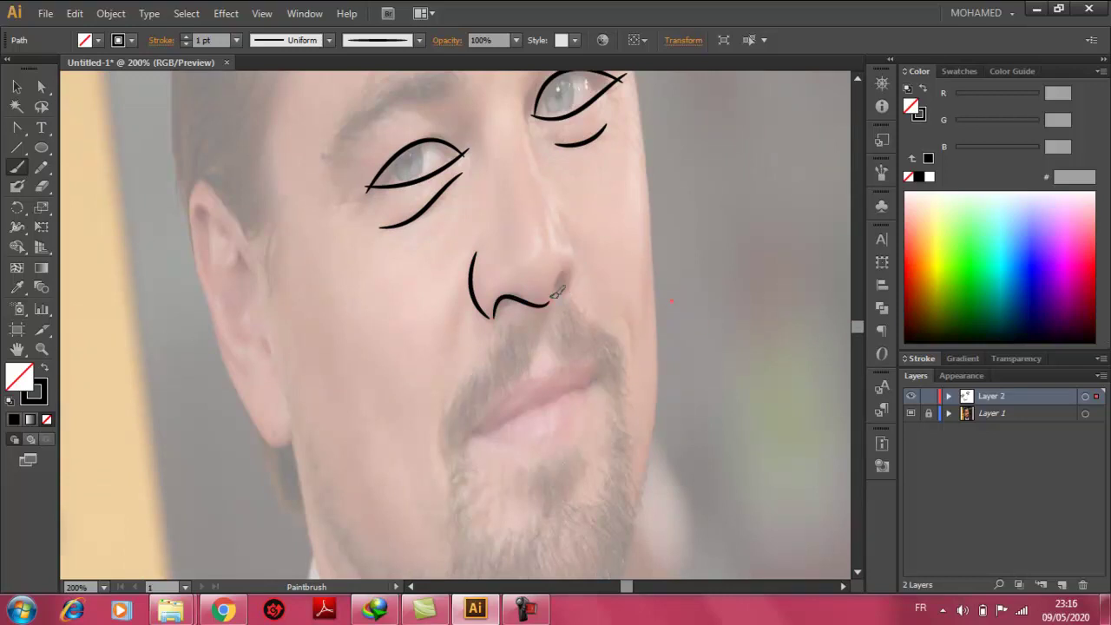
Step: Trace the nose with a tapered width-profile stroke ending in an upward hook
left_click(329, 40)
left_click(286, 100)
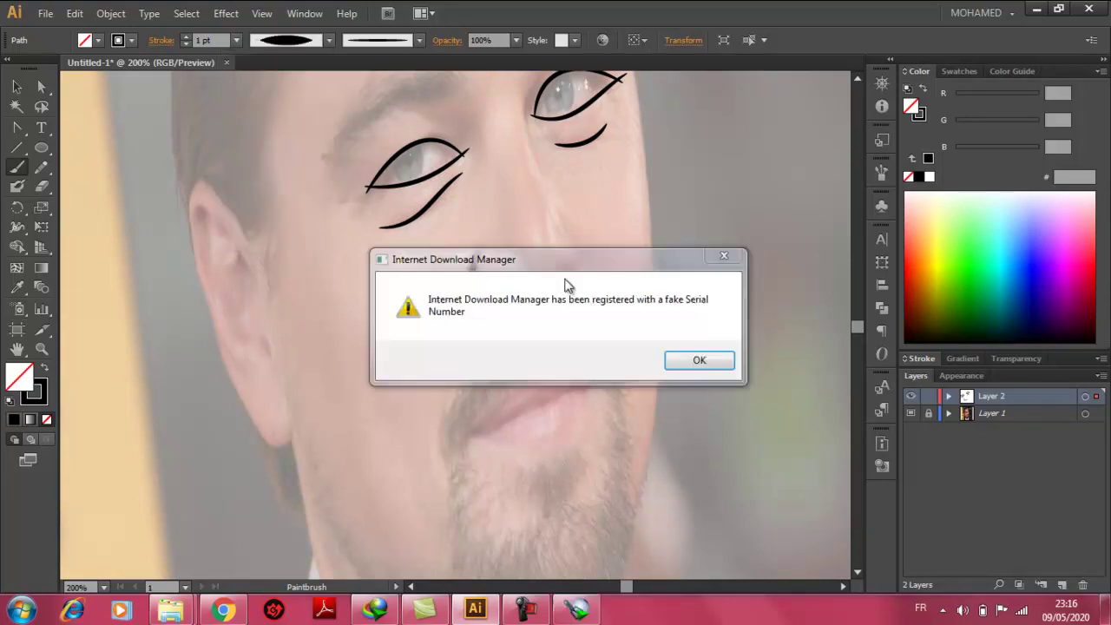
left_click_drag(562, 280, 570, 287)
key("v")
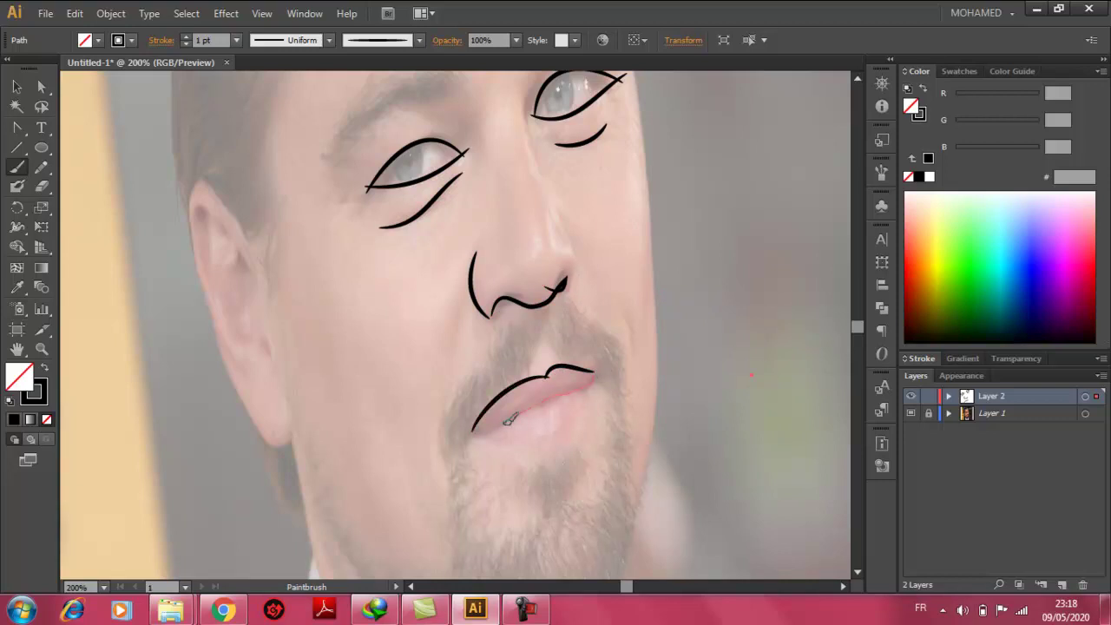
scroll(748, 331, "up", 5)
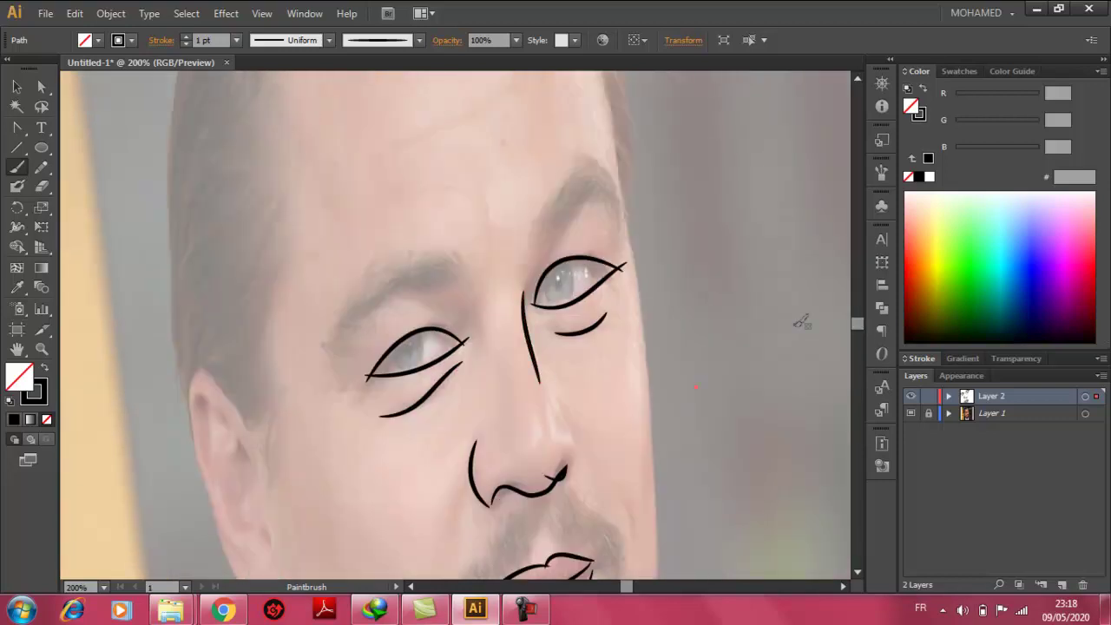
scroll(800, 322, "down", 4)
Step: Merge both eyes' lid paths into closed outlines with Shape Builder
key("v")
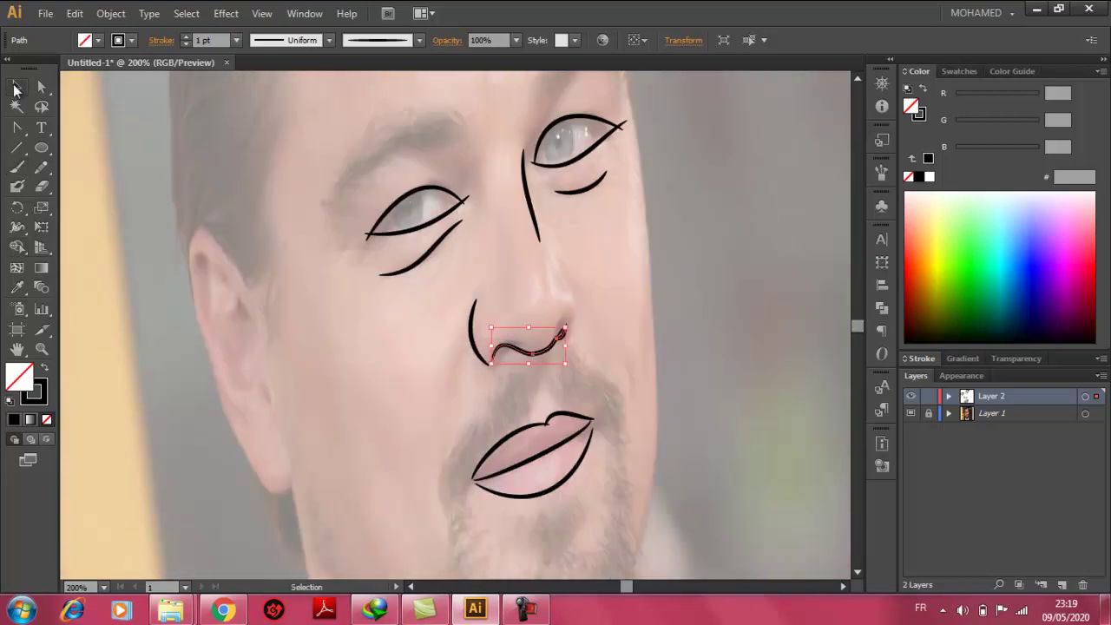
key("ctrl+z")
left_click(17, 252)
key("v")
left_click_drag(300, 182, 467, 228)
key("shift+m")
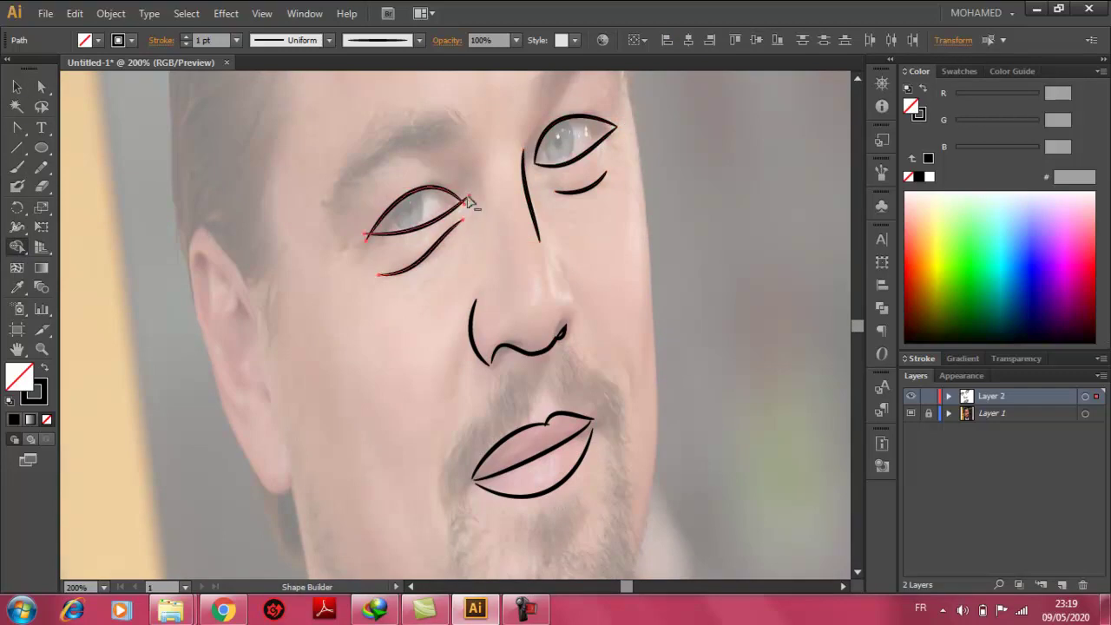
Step: Brush a round iris with an oval width profile inside each eye and outline the ear
key("b")
left_click_drag(442, 190, 458, 210)
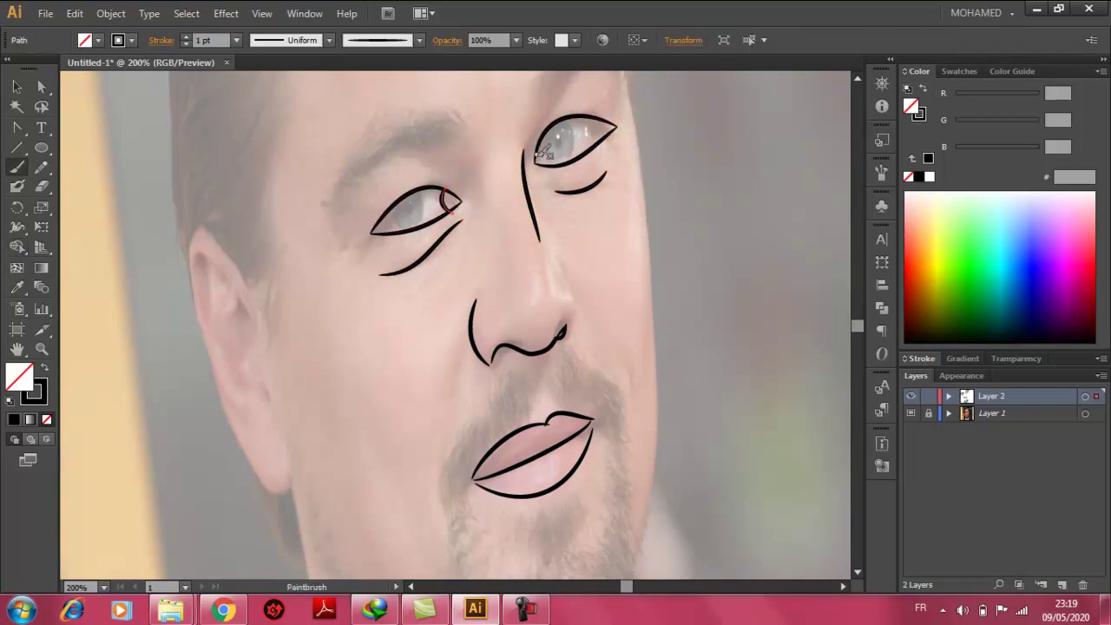
left_click(329, 40)
left_click(287, 122)
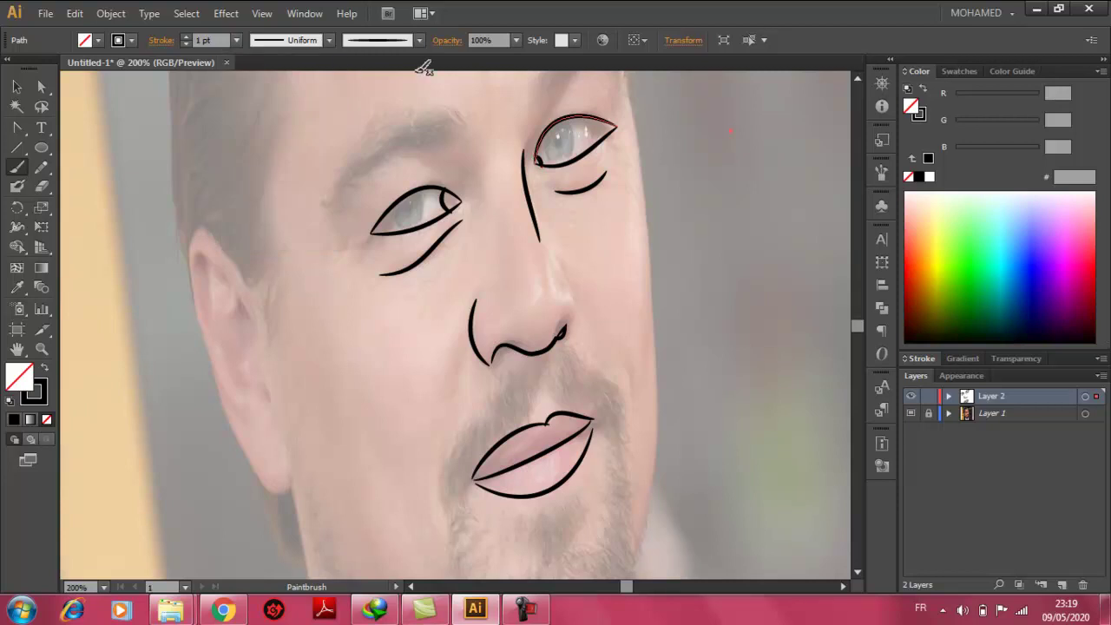
left_click(690, 218)
scroll(859, 328, "down", 1)
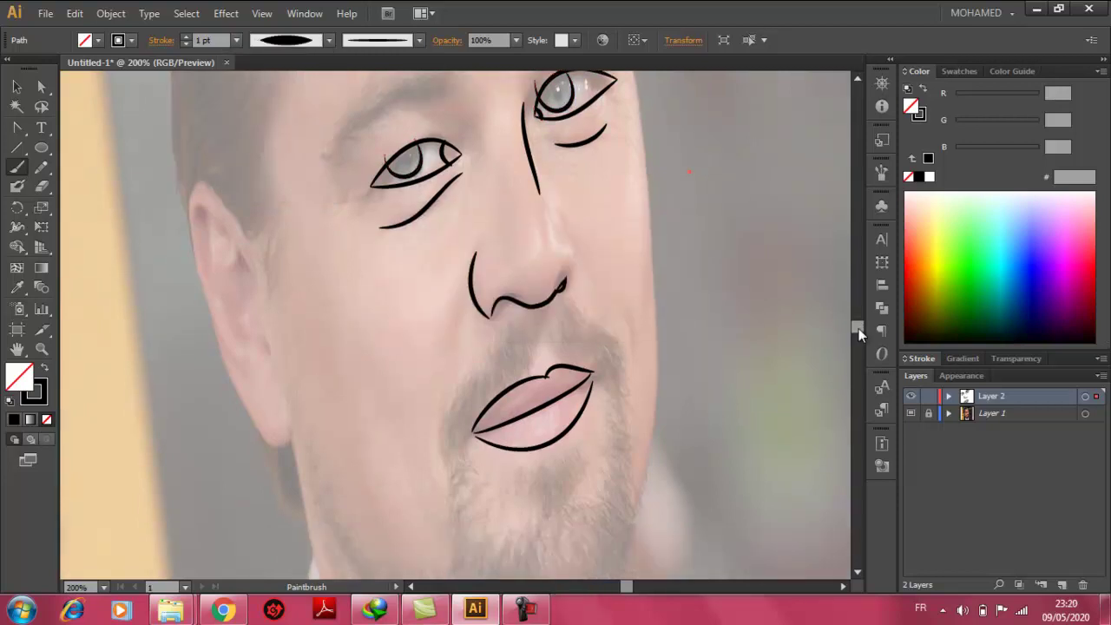
scroll(859, 328, "up", 2)
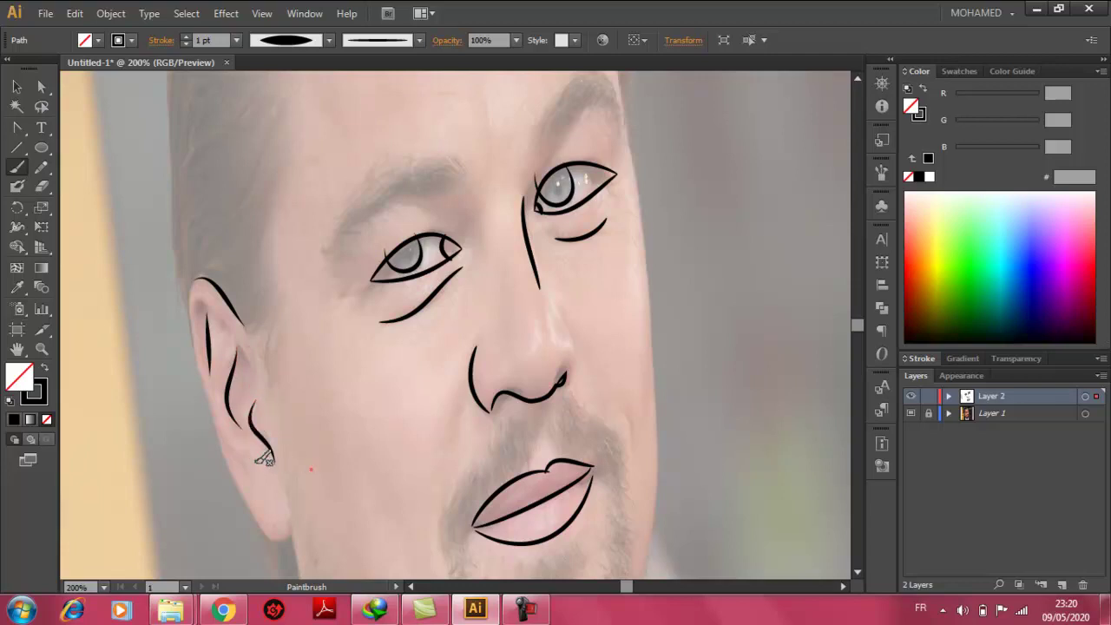
scroll(858, 336, "down", 5)
Step: Start a Pen outline at the ear and carry it over the top of the head
key("ctrl+minus")
key("ctrl+minus")
key("ctrl+minus")
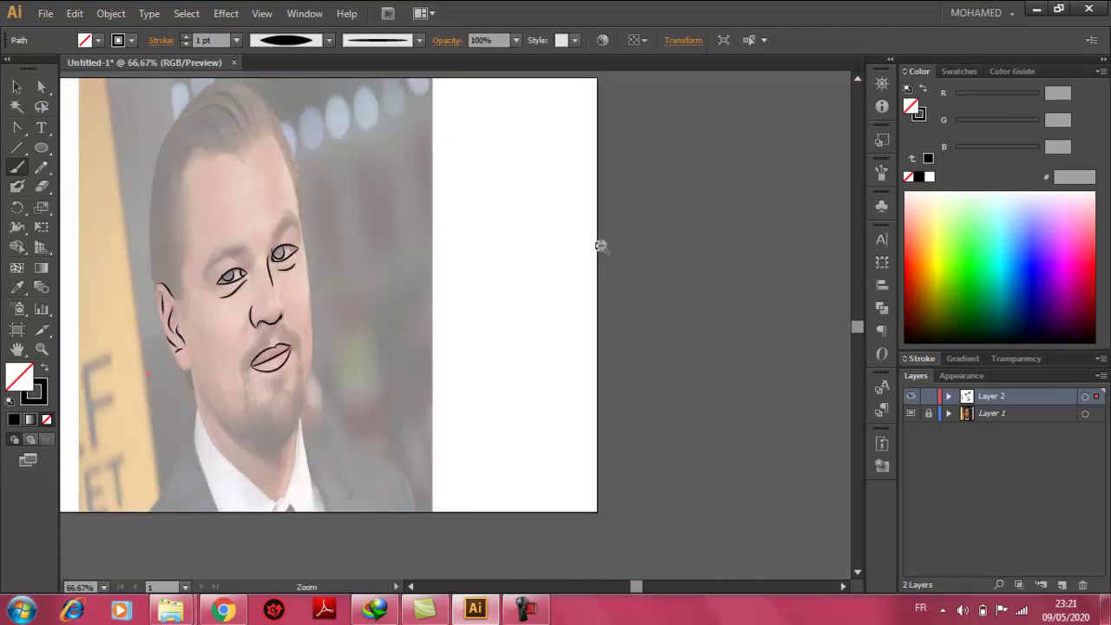
key("z")
left_click(217, 288)
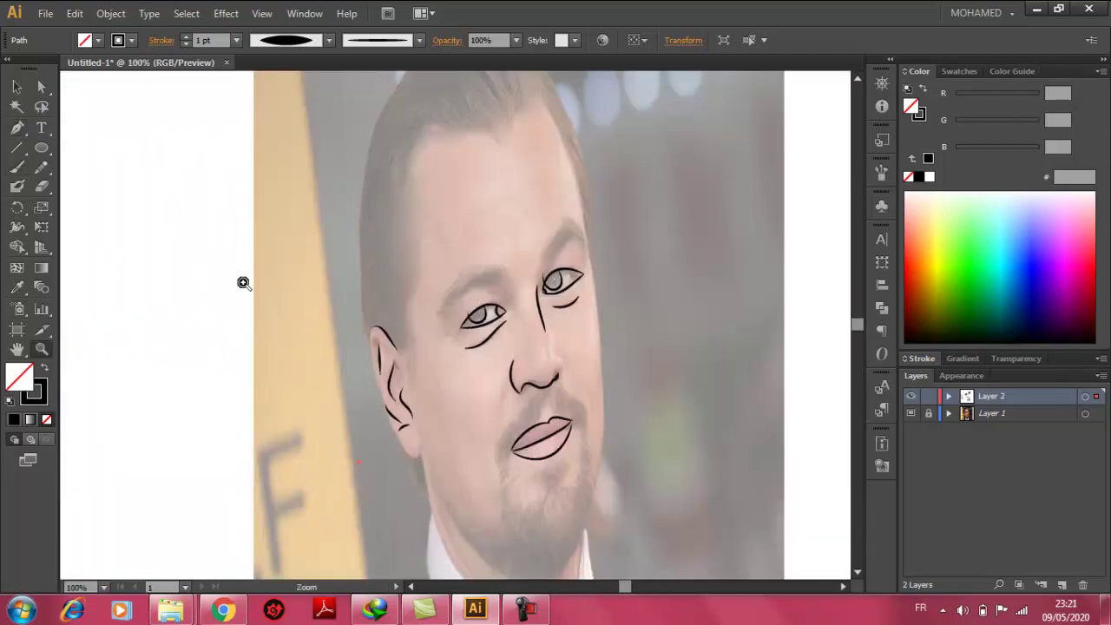
scroll(243, 280, "up", 1)
left_click(373, 393)
mouse_move(384, 181)
left_mouse_down()
mouse_move(469, 150)
mouse_move(546, 179)
left_mouse_up()
scroll(469, 149, "up", 2)
mouse_move(591, 369)
left_mouse_down()
mouse_move(595, 377)
mouse_move(792, 279)
left_mouse_up()
Step: Continue the outline down the jaw and neck, then curve it back toward the ear
scroll(596, 203, "down", 4)
mouse_move(601, 403)
left_mouse_down()
mouse_move(591, 450)
mouse_move(584, 411)
mouse_move(585, 426)
left_mouse_up()
scroll(607, 321, "down", 2)
left_click_drag(549, 534, 570, 528)
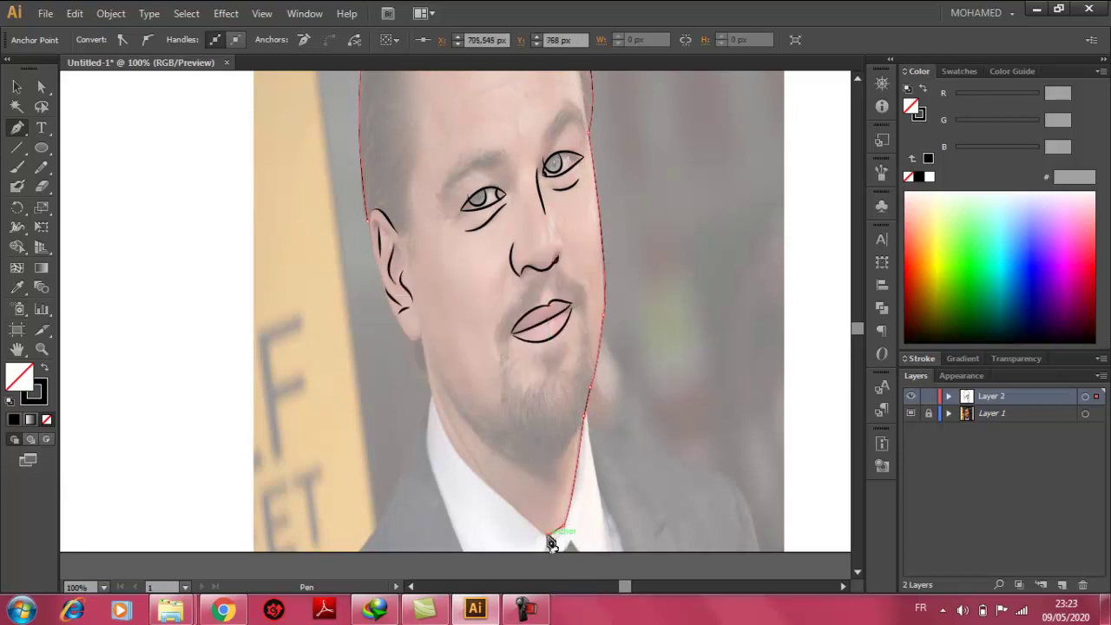
mouse_move(431, 388)
left_mouse_down()
mouse_move(426, 349)
mouse_move(404, 340)
left_mouse_up()
Step: Close the head outline and brush tapered lines along the left jaw and cheek
left_click(384, 279)
left_click(372, 210)
key("v")
scroll(862, 330, "up", 3)
scroll(861, 330, "up", 2)
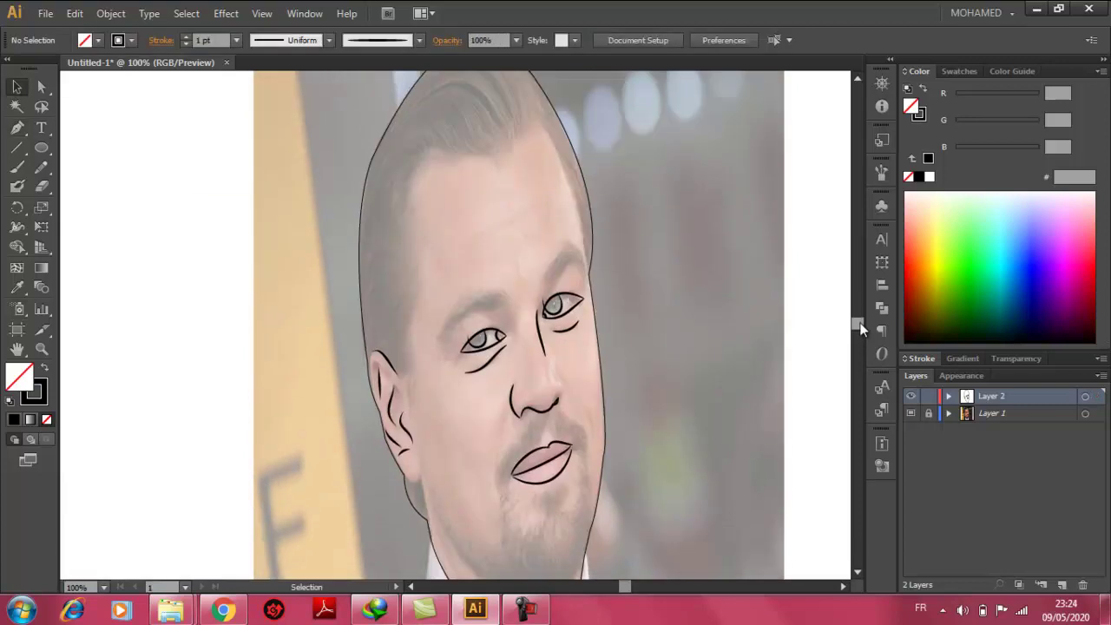
scroll(861, 323, "down", 3)
key("b")
left_click_drag(419, 366, 464, 464)
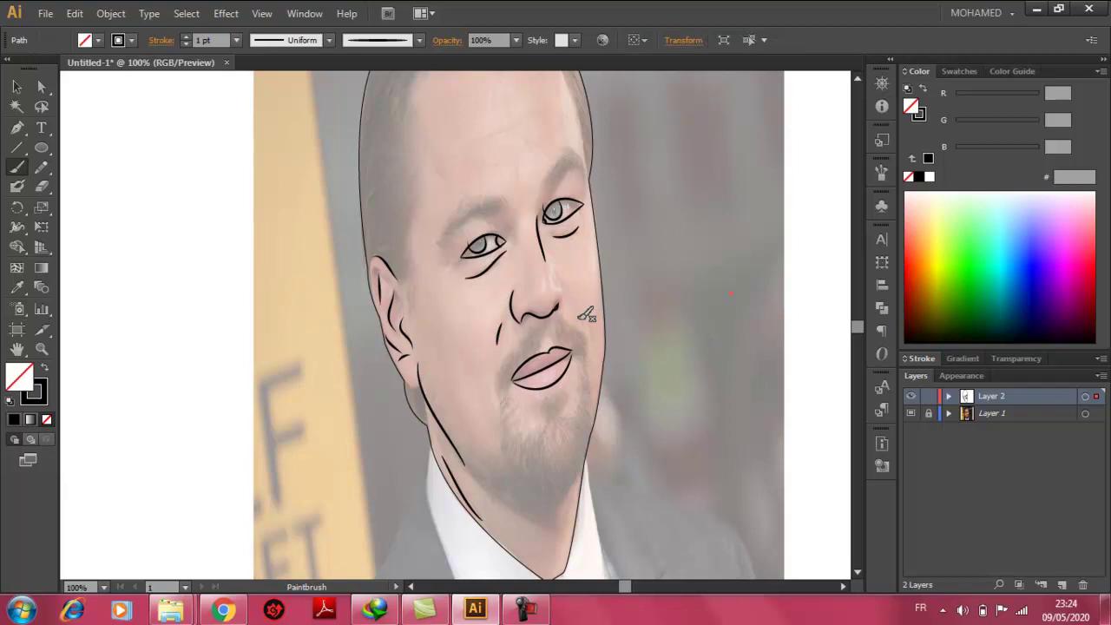
left_click_drag(576, 310, 593, 336)
scroll(858, 325, "up", 3)
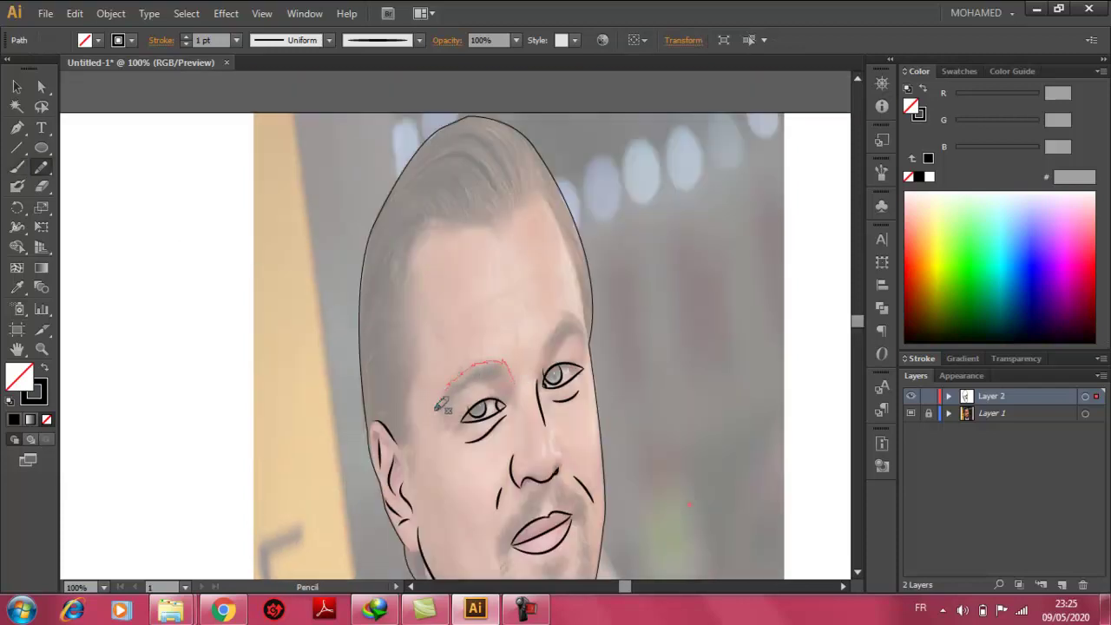
Step: Draw both eyebrows above the eyes as solid black shapes
left_click_drag(512, 373, 514, 374)
left_click(45, 372)
left_click_drag(585, 331, 544, 357)
left_click(17, 87)
left_click(94, 225)
scroll(94, 225, "down", 3)
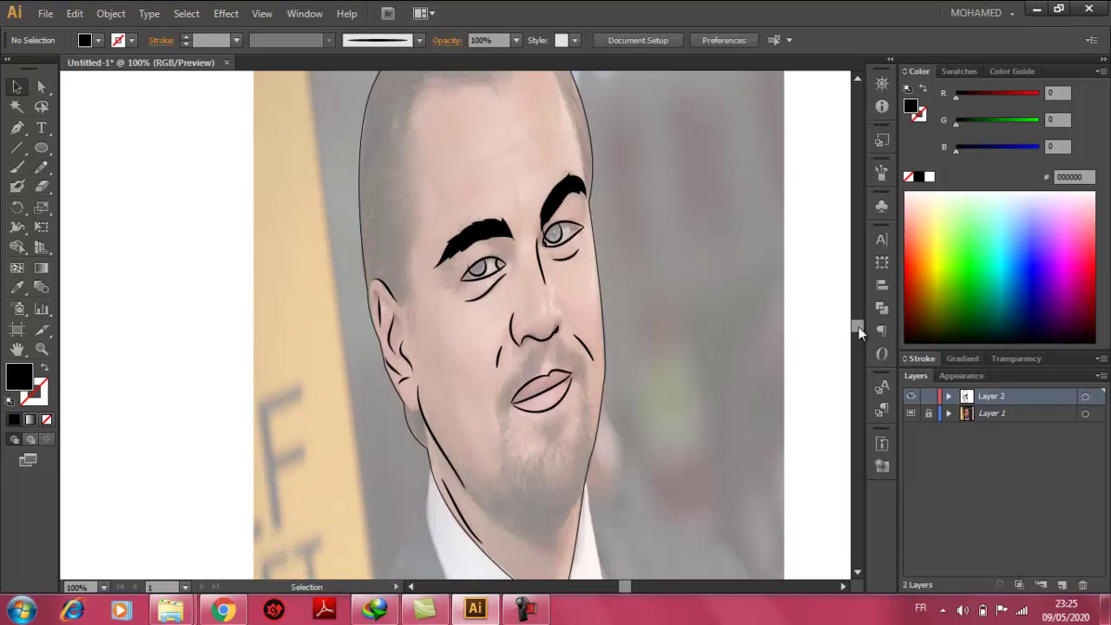
scroll(859, 332, "up", 3)
Step: Pencil-trace the hairline across the scalp with no fill
key("n")
left_click_drag(425, 257, 415, 482)
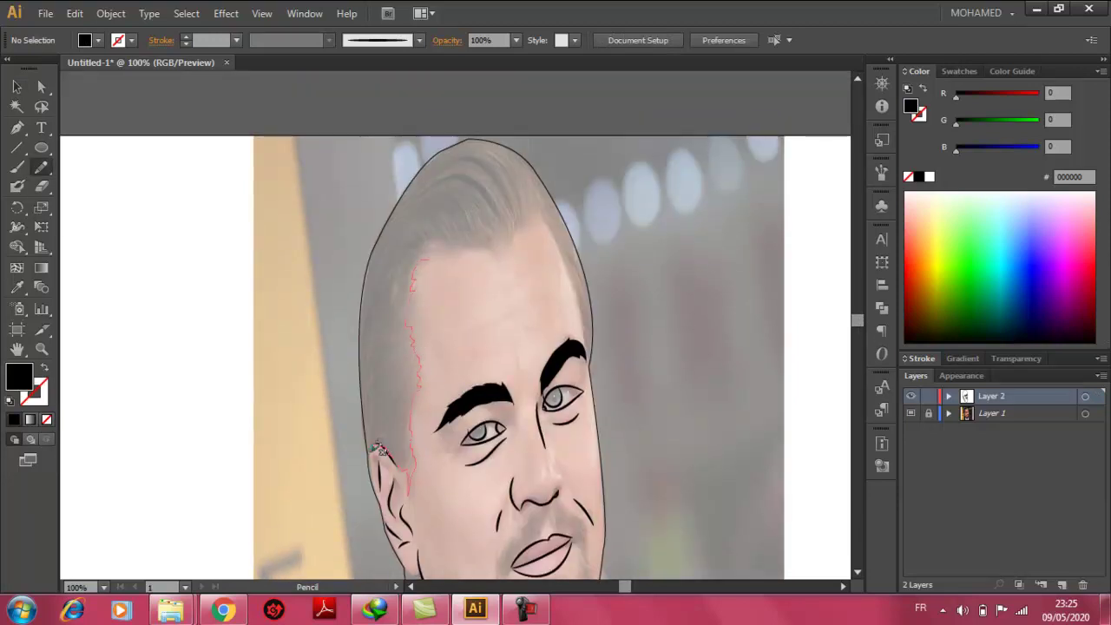
left_click_drag(506, 132, 555, 200)
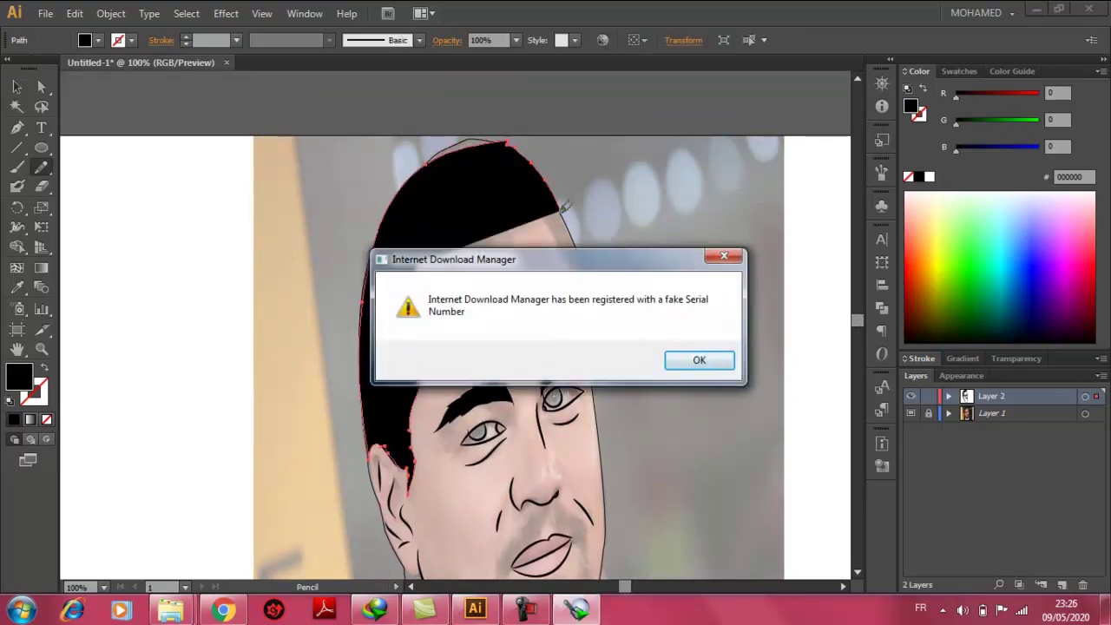
key("shift+x")
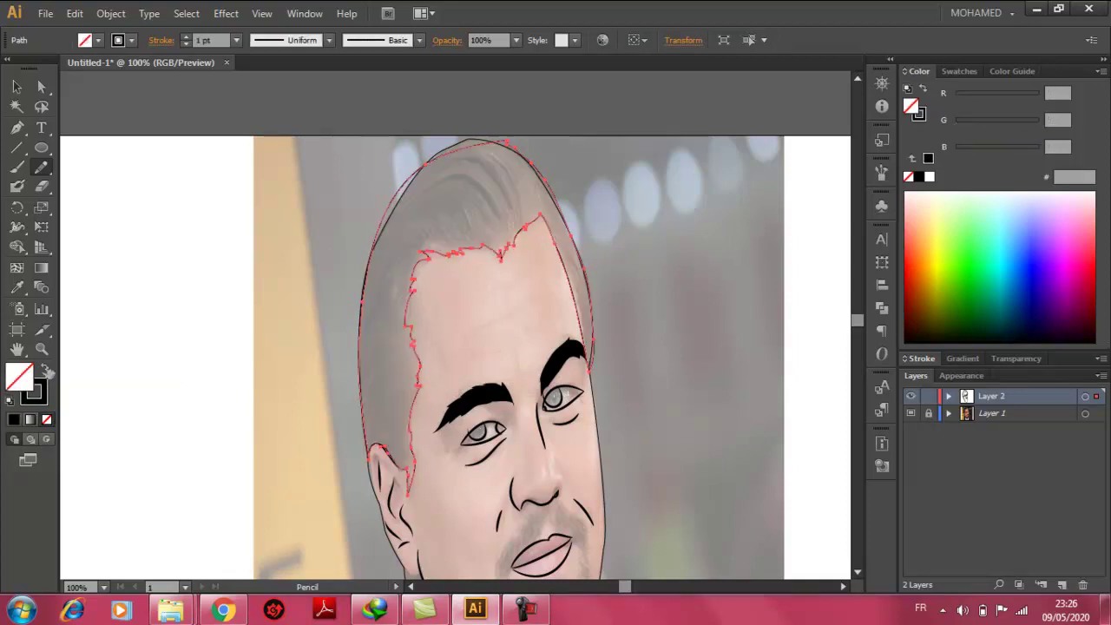
left_click(17, 287)
left_click(39, 395)
scroll(68, 181, "down", 4)
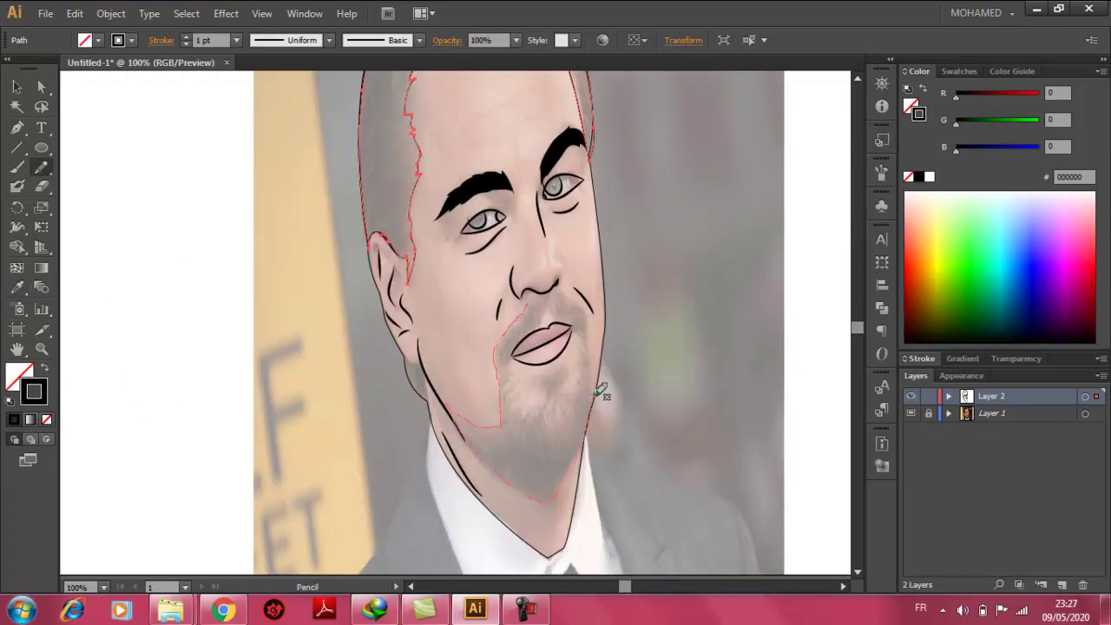
key("ctrl+z")
Step: Trace the mustache and beard around the mouth and chin and fill them light tan
left_click_drag(592, 316, 535, 298)
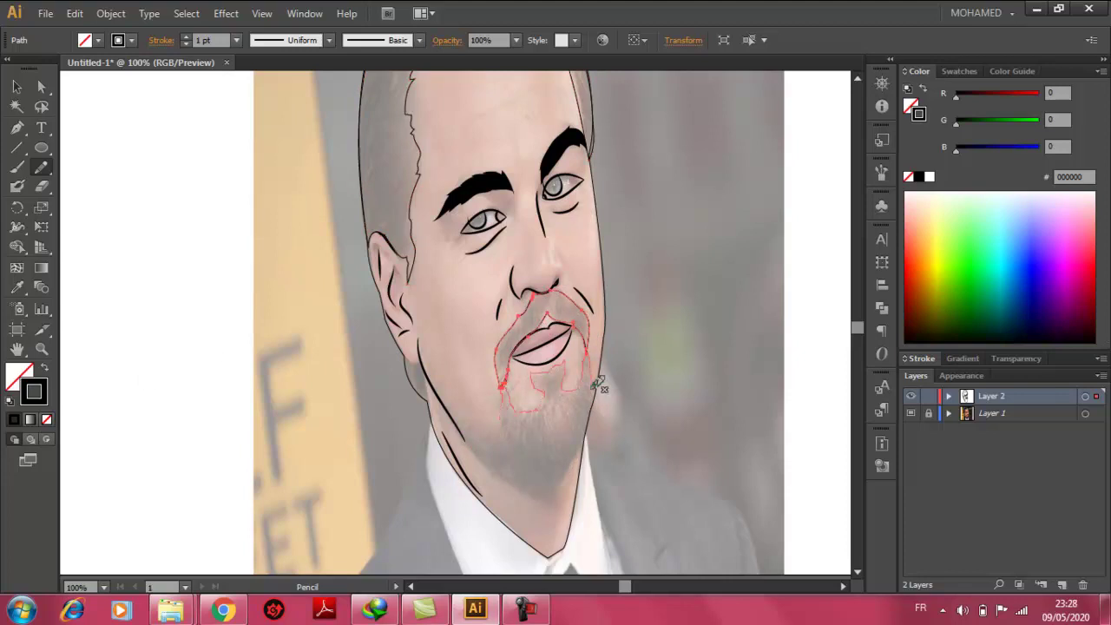
left_click_drag(492, 423, 488, 424)
left_click(44, 368)
left_click(45, 368)
key("v")
left_click(44, 368)
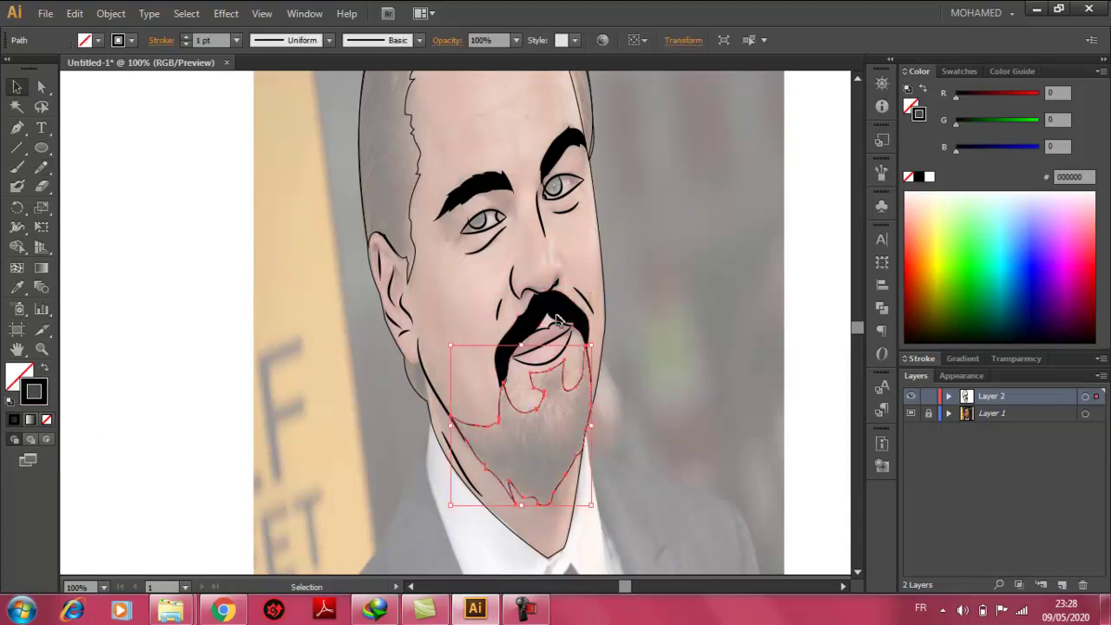
left_click(964, 113)
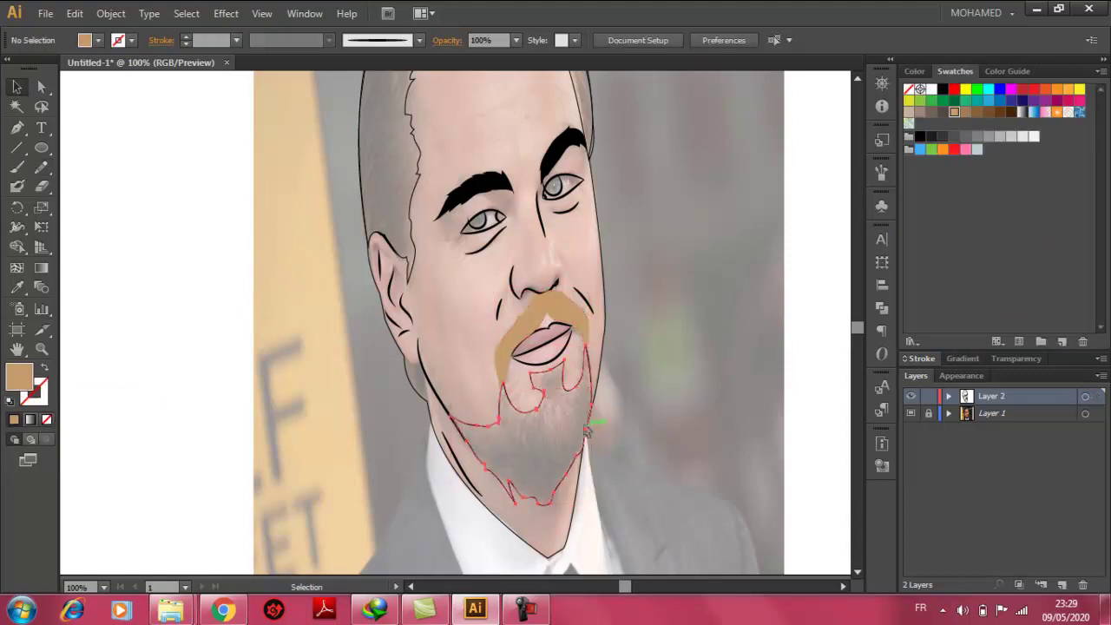
left_click(703, 360)
scroll(731, 371, "up", 5)
Step: Fill the hair tan and the head with a light peach tone from the Skintones library
left_click(408, 191)
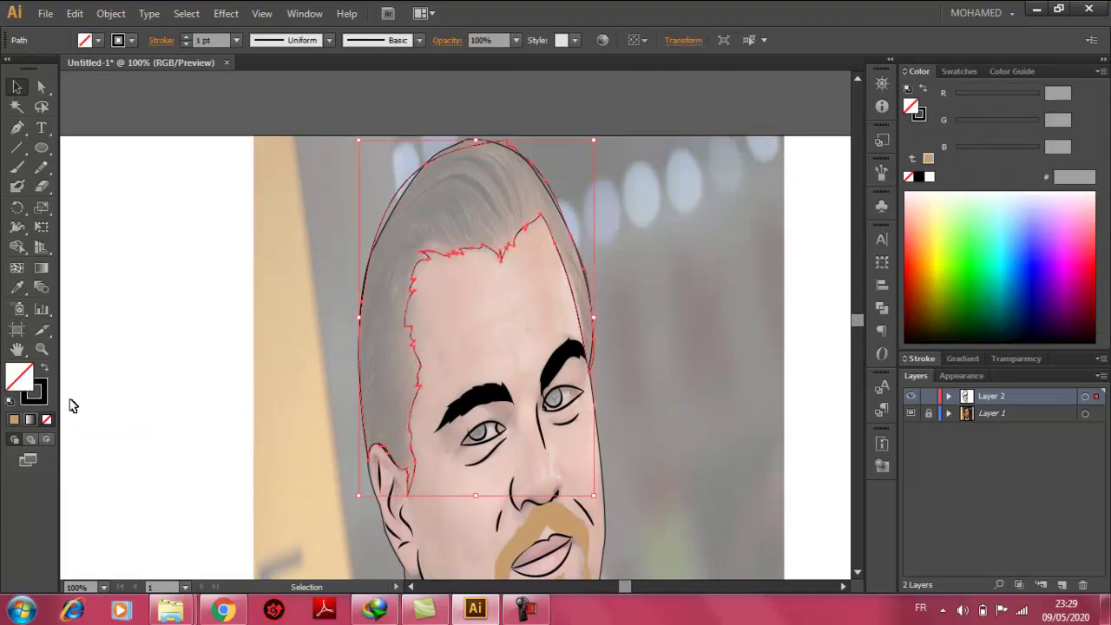
left_click(45, 368)
left_click(477, 149)
left_click(959, 71)
left_click(910, 341)
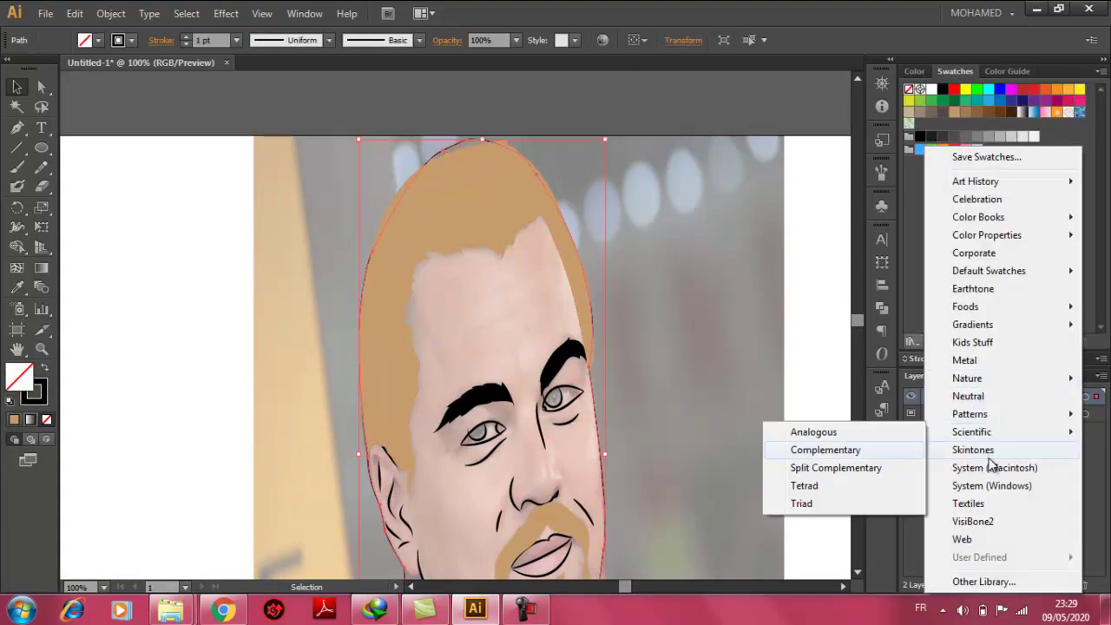
left_click(976, 446)
left_click(705, 232)
left_click_drag(720, 192, 731, 143)
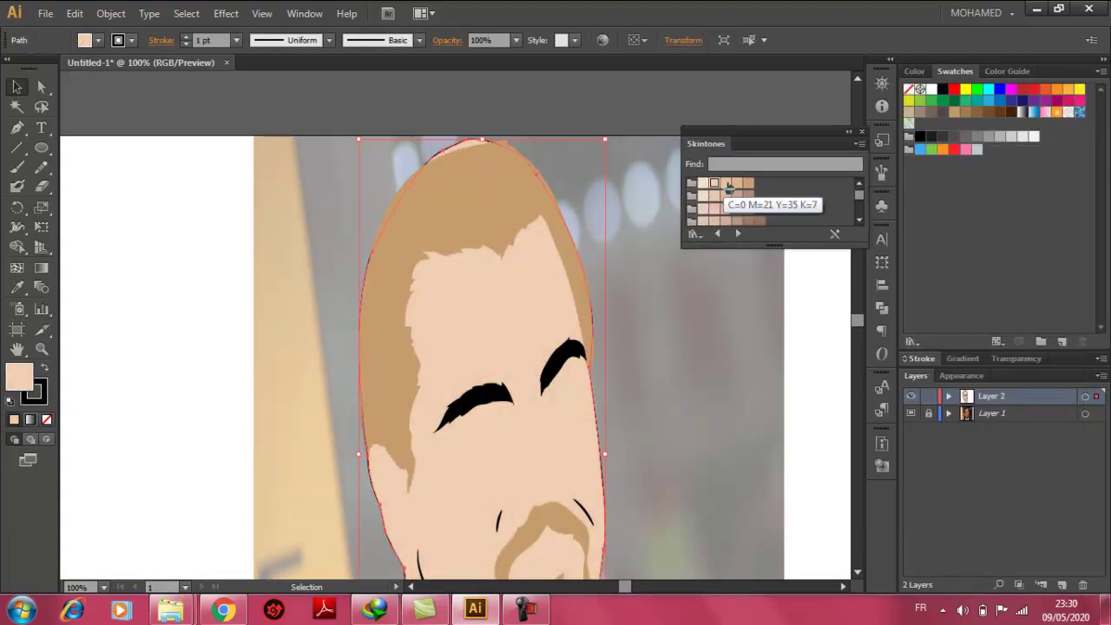
Step: Reselect the hair shape to confirm its tan fill matches the beard, then deselect
right_click(530, 326)
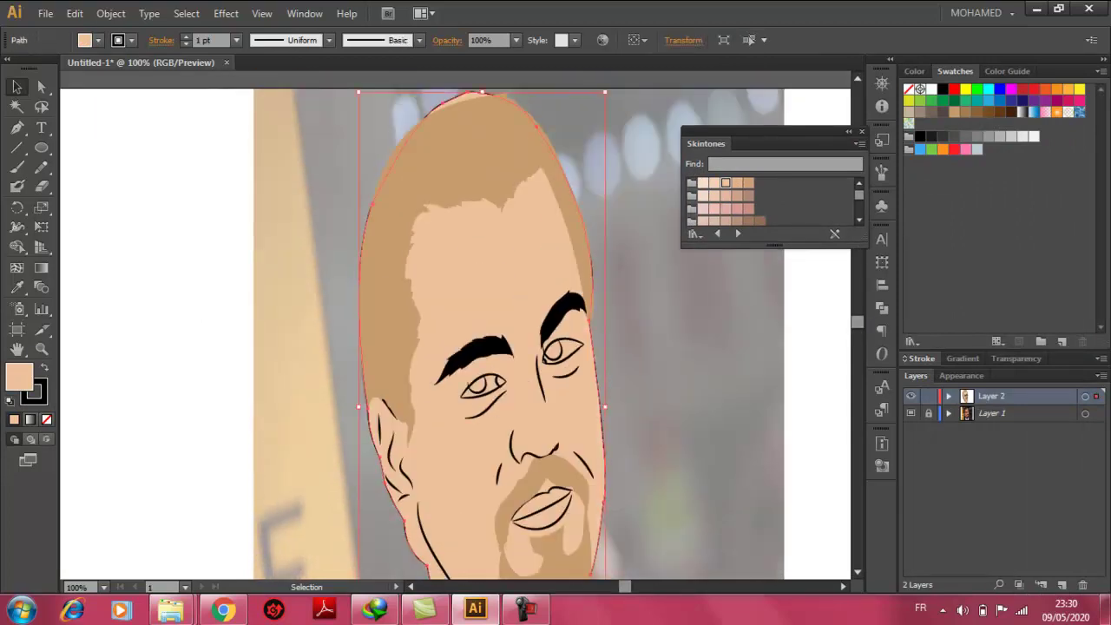
key("n")
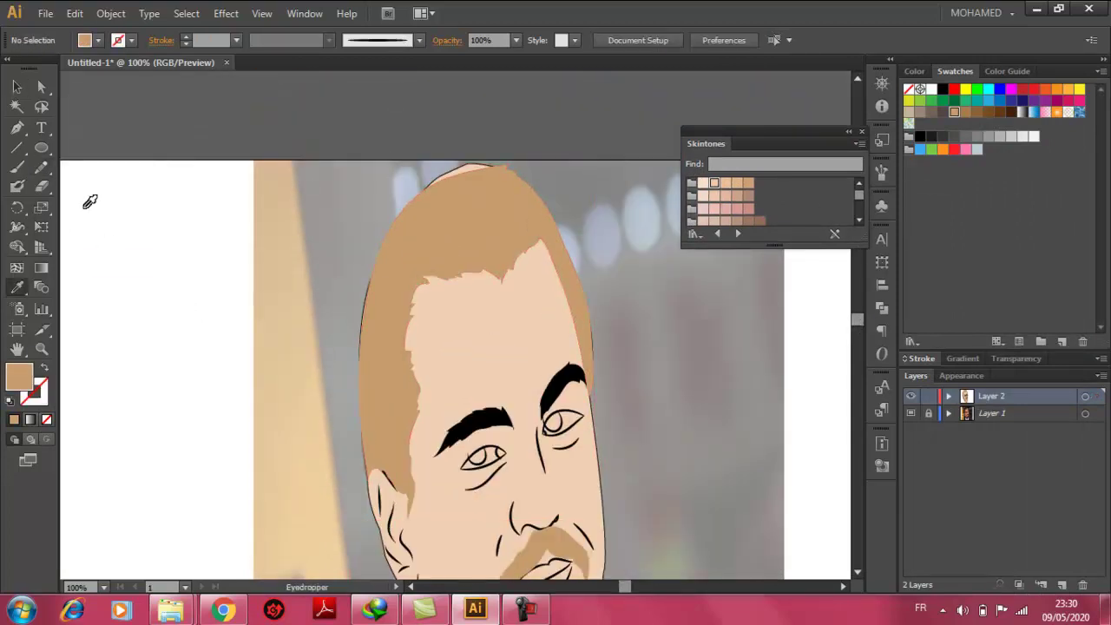
key("v")
scroll(843, 322, "down", 1)
left_click(365, 402)
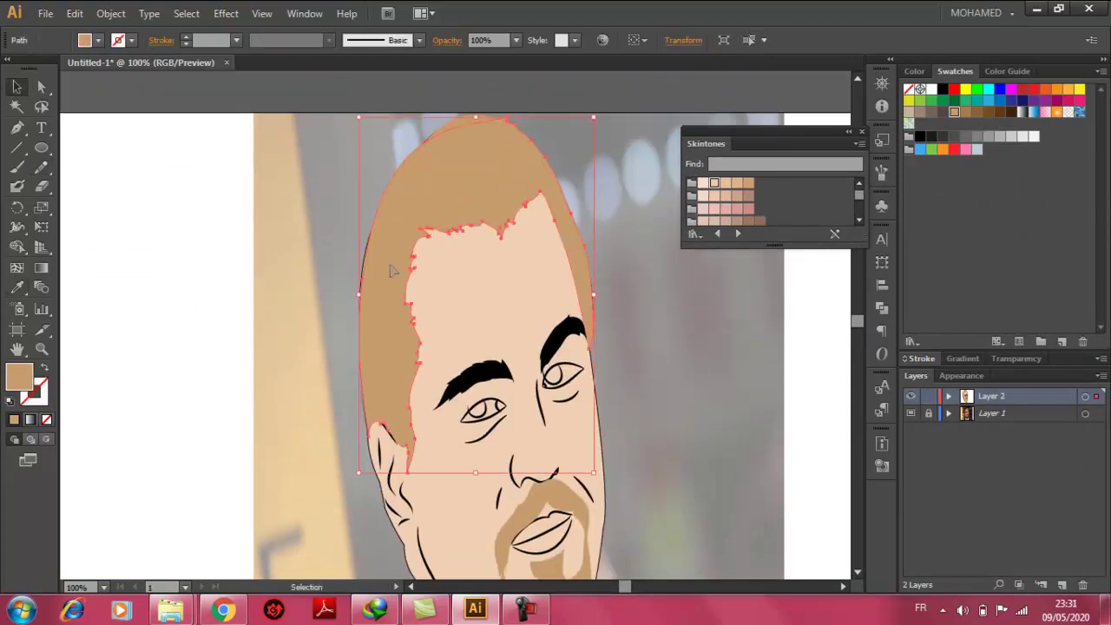
left_click(638, 311)
scroll(638, 311, "down", 3)
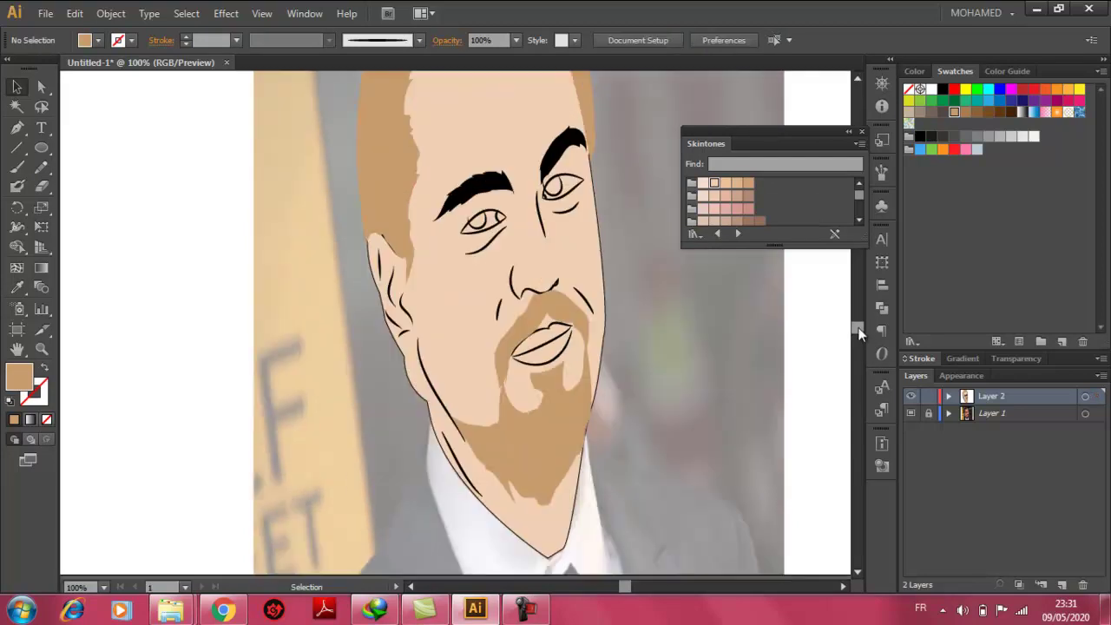
Step: Try a cyan fill on the right eye's iris, then undo it
scroll(638, 311, "up", 2)
left_click(560, 305)
left_click(988, 89)
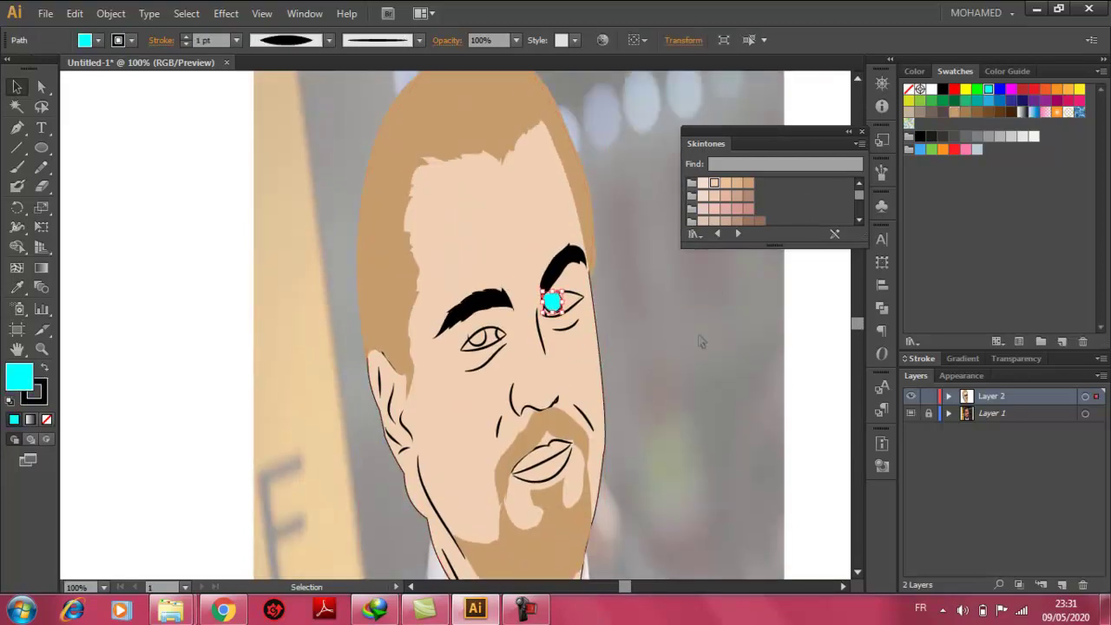
left_click(702, 342)
key("ctrl+z")
Step: Select the eye shapes in Layer 2 and prepare Shape Builder on the zoomed-in eye
left_click(580, 300)
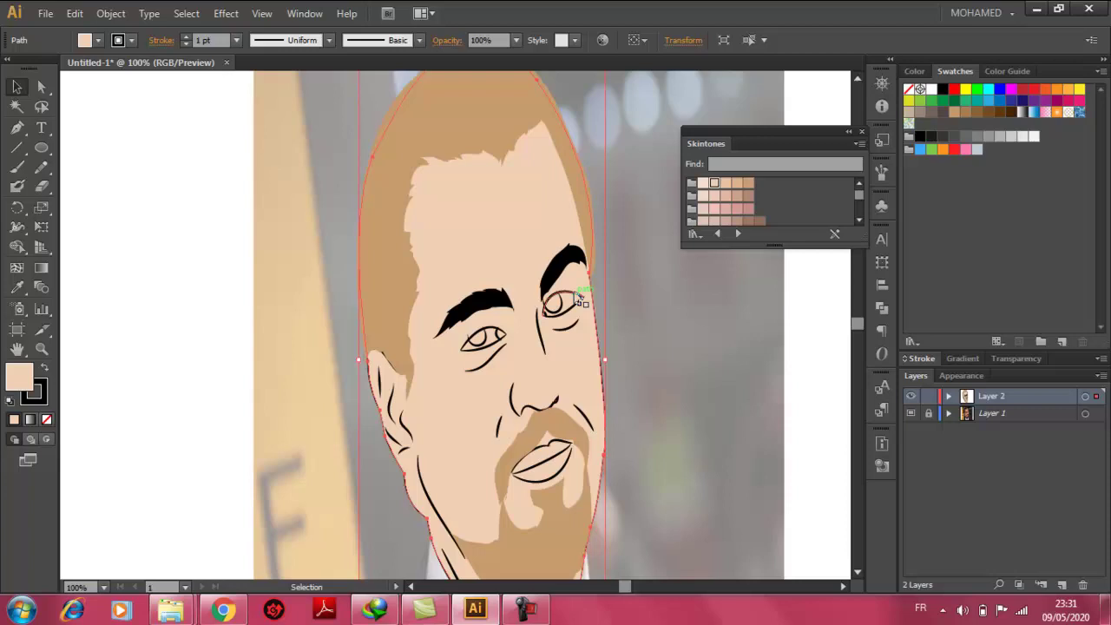
left_click(950, 395)
left_click(1075, 431, "shift")
left_click(1075, 465, "shift")
key("ctrl+plus")
key("shift+m")
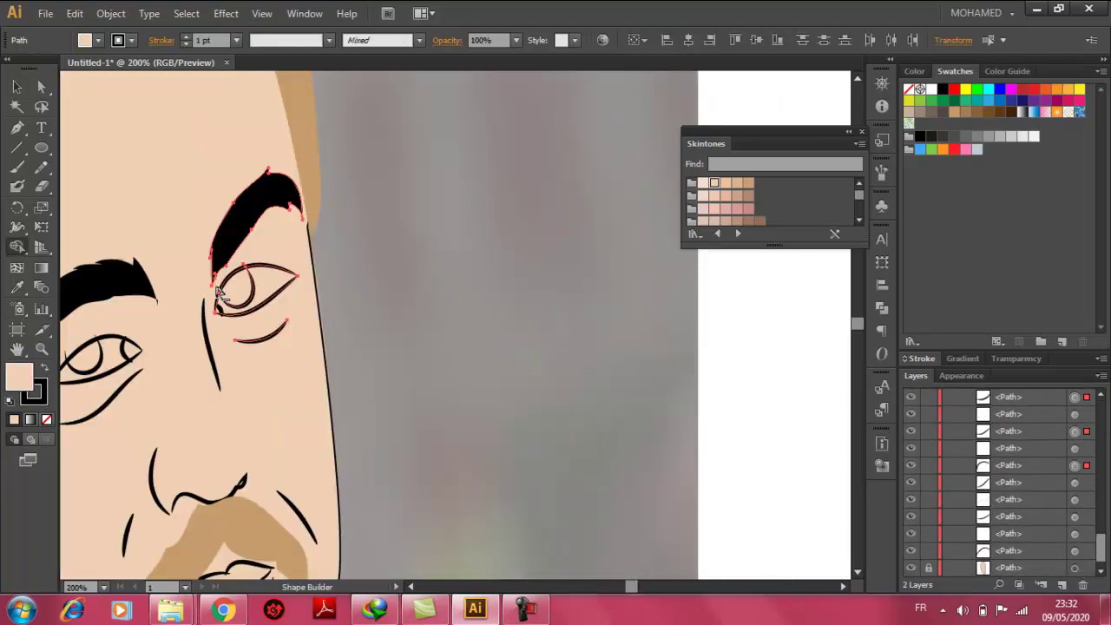
left_click_drag(221, 294, 443, 354)
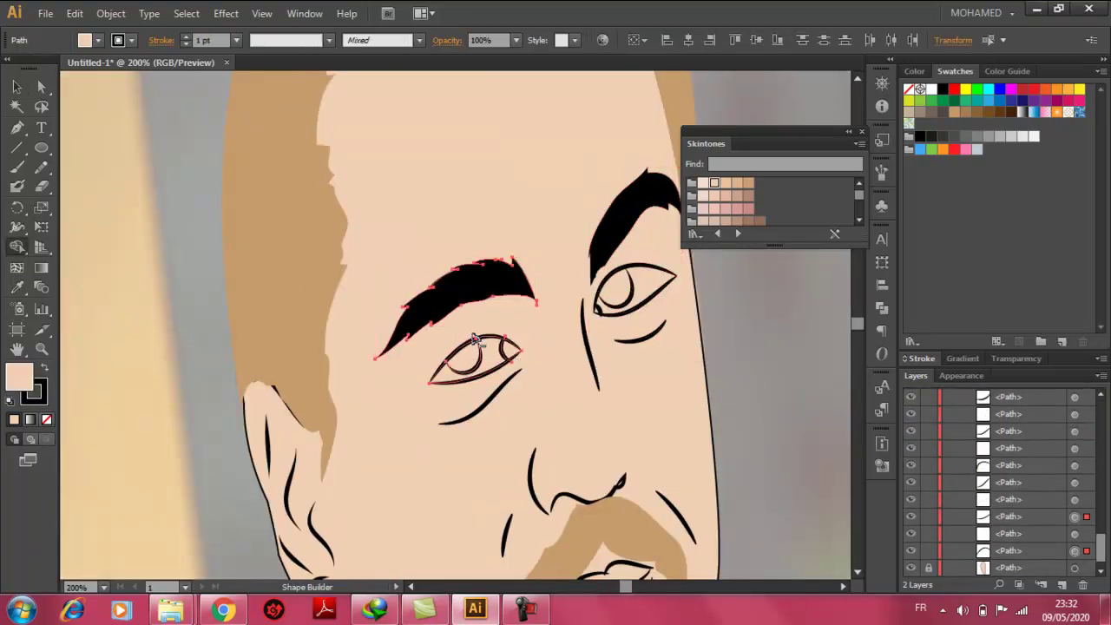
key("v")
Step: Build the right iris shape, fill it blue, and send it behind the eye lines
left_click(615, 287)
left_click(977, 102)
left_click(701, 350)
left_click(990, 101)
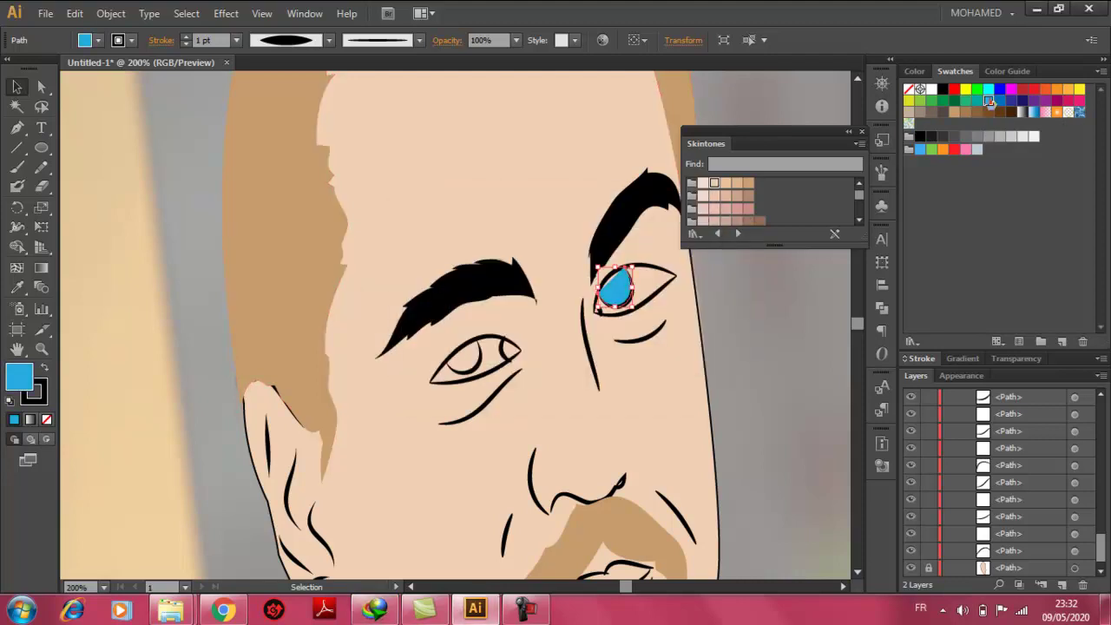
right_click(596, 264)
left_click(856, 551)
right_click(640, 263)
left_click(476, 366)
Step: Fill the left iris blue and sample the hair's tan colour onto the eyebrow
left_click(475, 366)
key("i")
left_click(615, 289)
key("ctrl+minus")
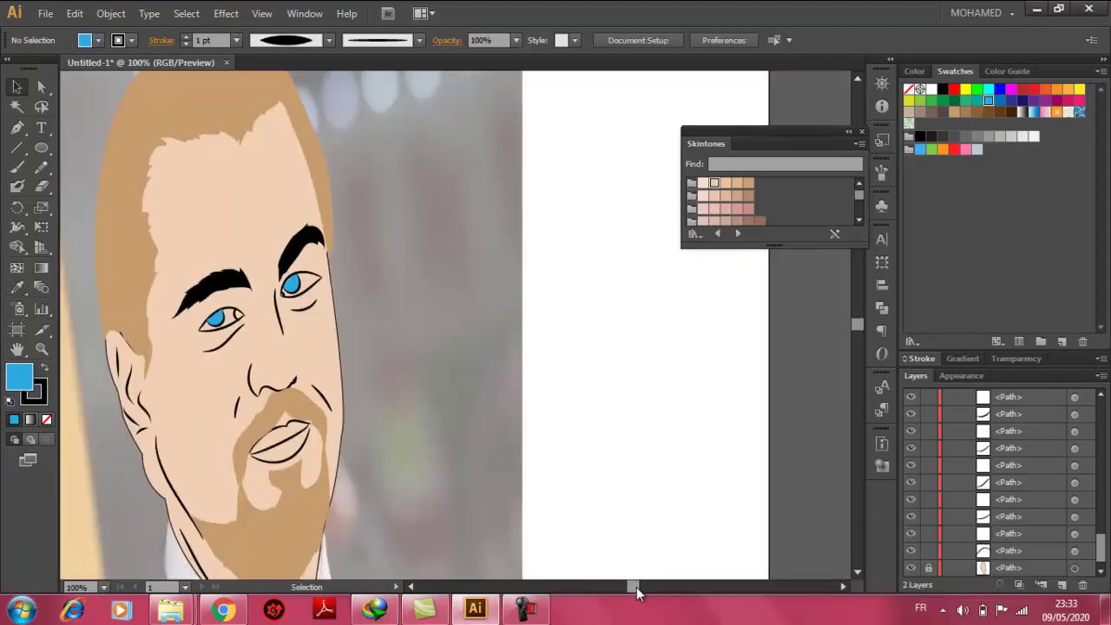
left_click(182, 188)
key("v")
left_click(461, 239)
key("i")
left_click(373, 280)
key("v")
left_click(159, 219)
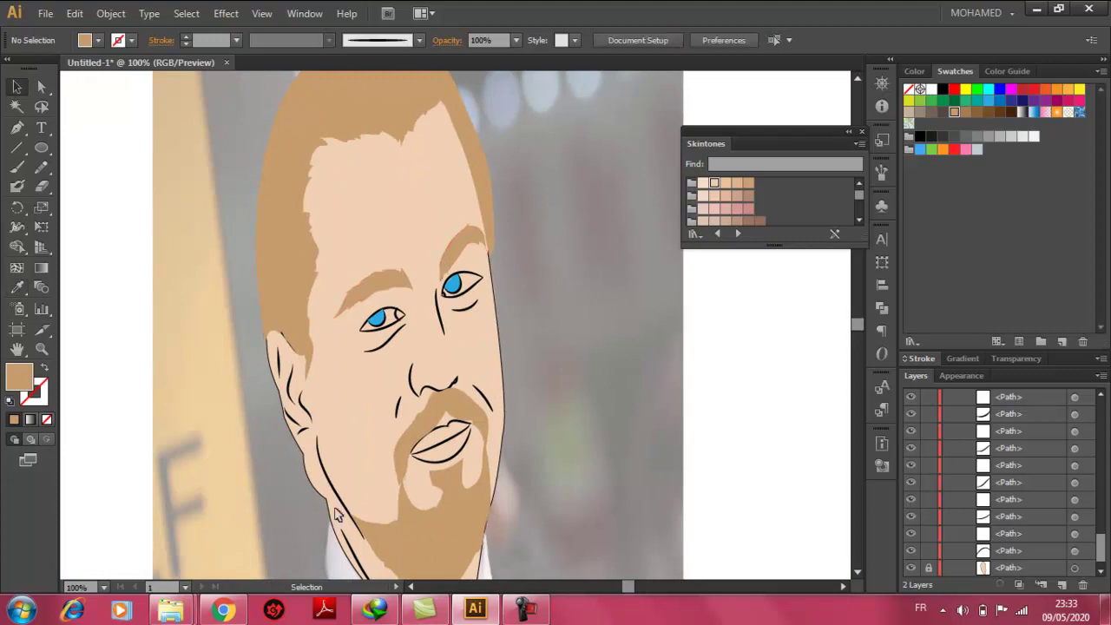
Step: Change the moustache shape's stacking order from its context menu
left_click(447, 434)
right_click(457, 425)
left_click(686, 461)
left_click(457, 425)
right_click(456, 426)
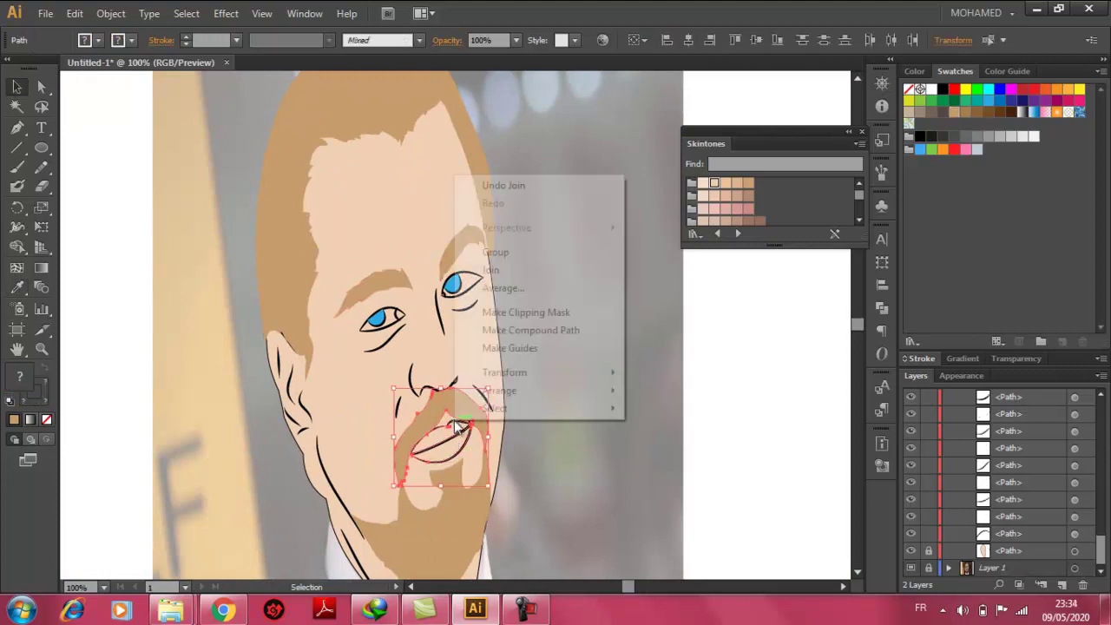
left_click(457, 426)
Step: Fill the lips with a pink skin tone
left_click(737, 208)
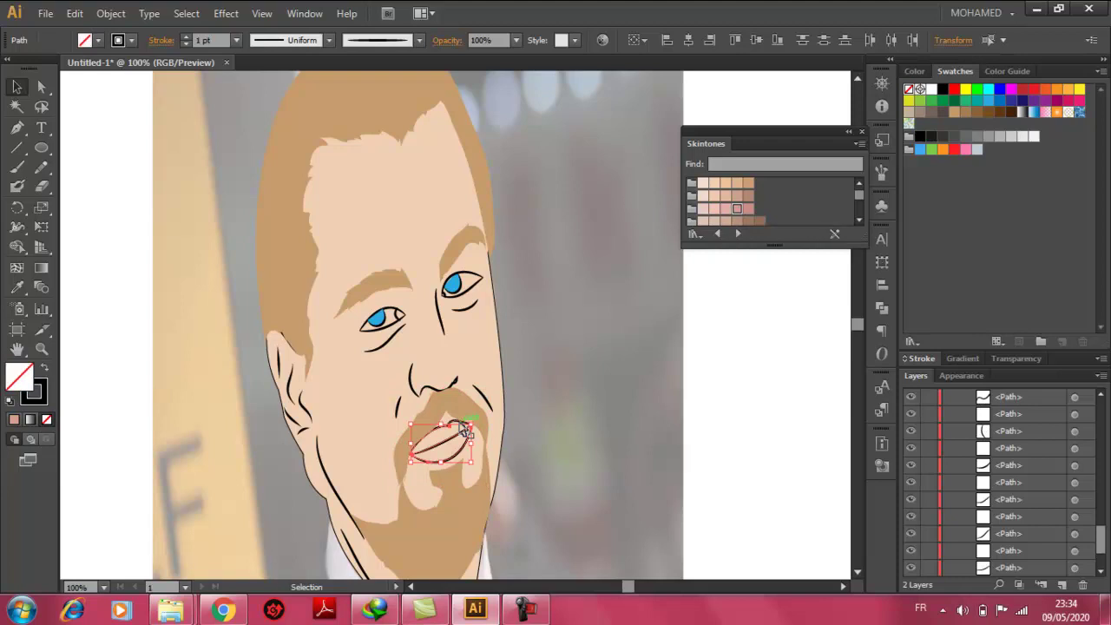
left_click(726, 209)
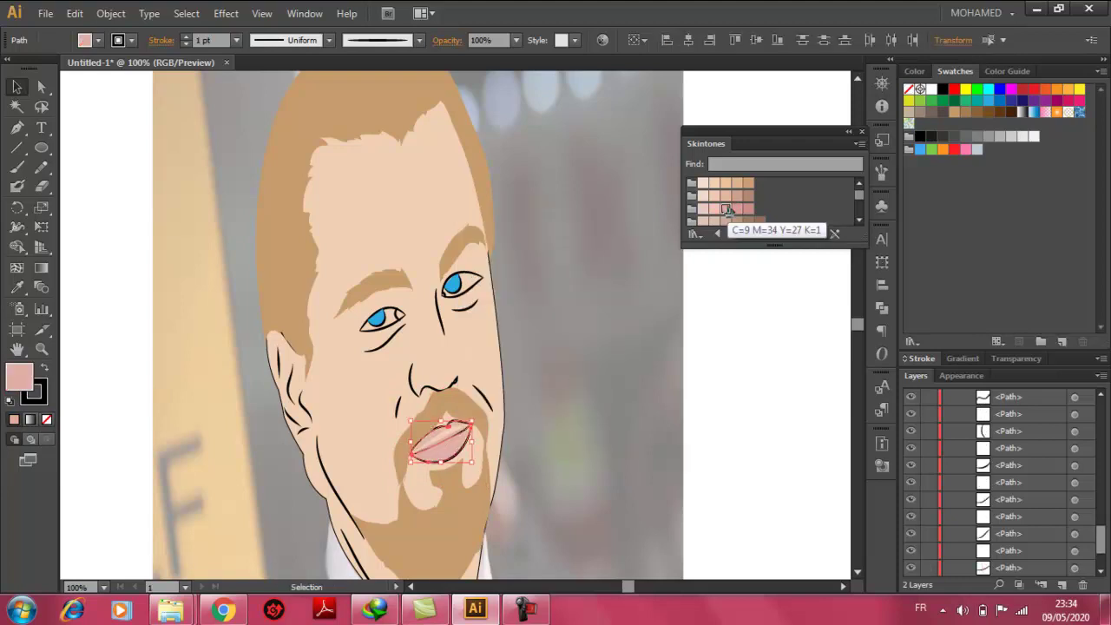
left_click(455, 247)
left_click(89, 166)
Step: Duplicate Layer 2, try another pink on the lips, and lock Layer 2
left_click(951, 398)
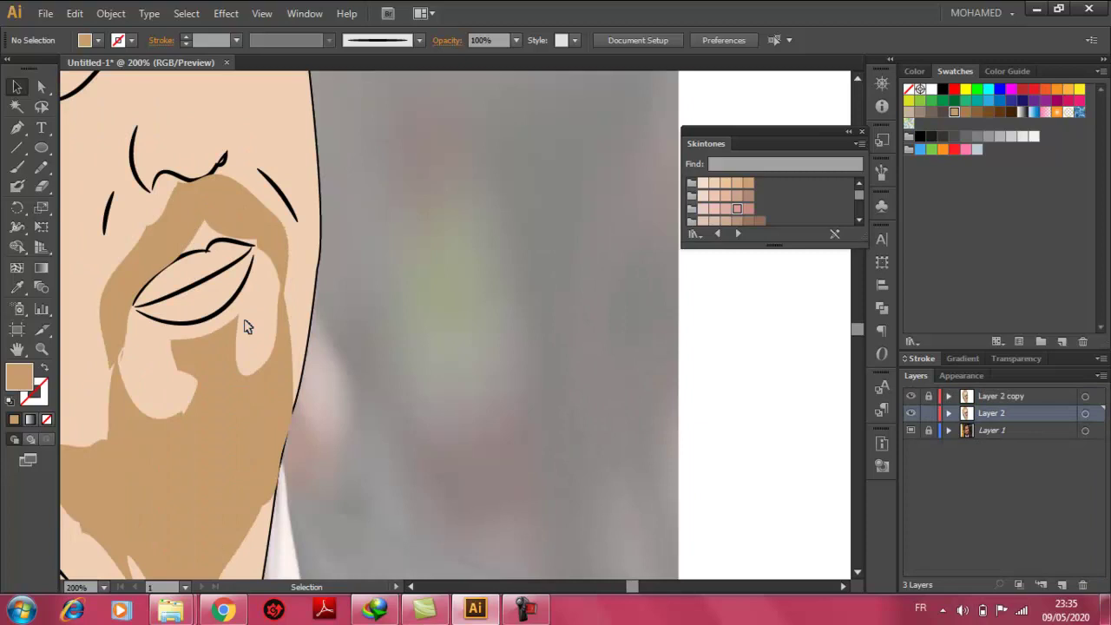
left_click(243, 317)
left_click(727, 210)
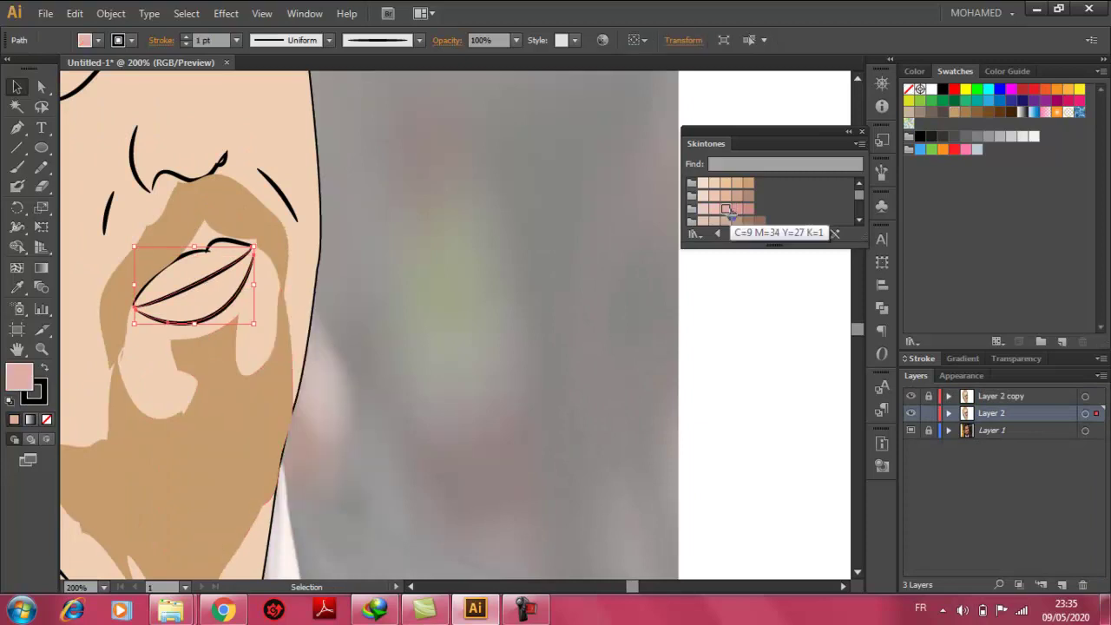
left_click(737, 210)
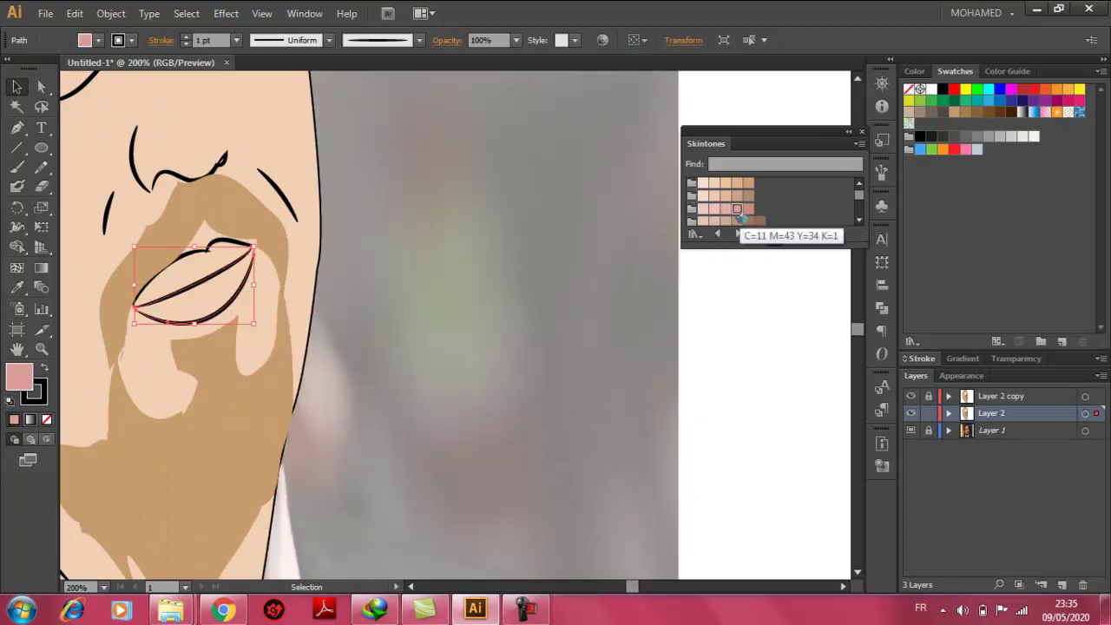
left_click(928, 396)
left_click(928, 413)
Step: Apply the pink fill to the lips and make Layer 2 copy the unlocked layer
left_click(217, 286)
left_click(713, 209)
left_click(512, 349)
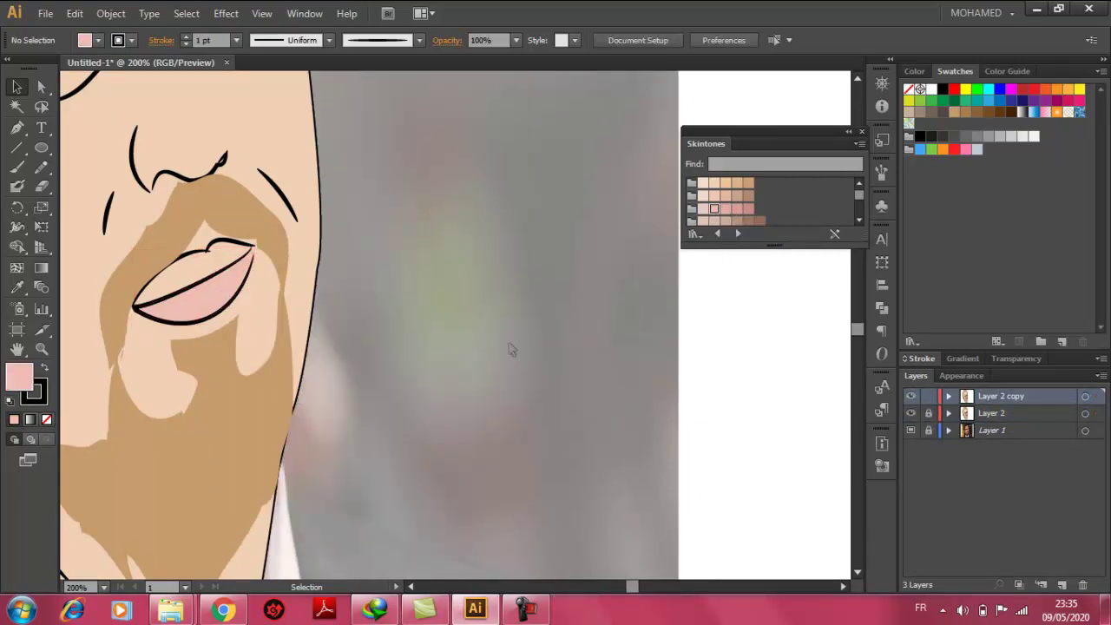
left_click(928, 413)
left_click(928, 396)
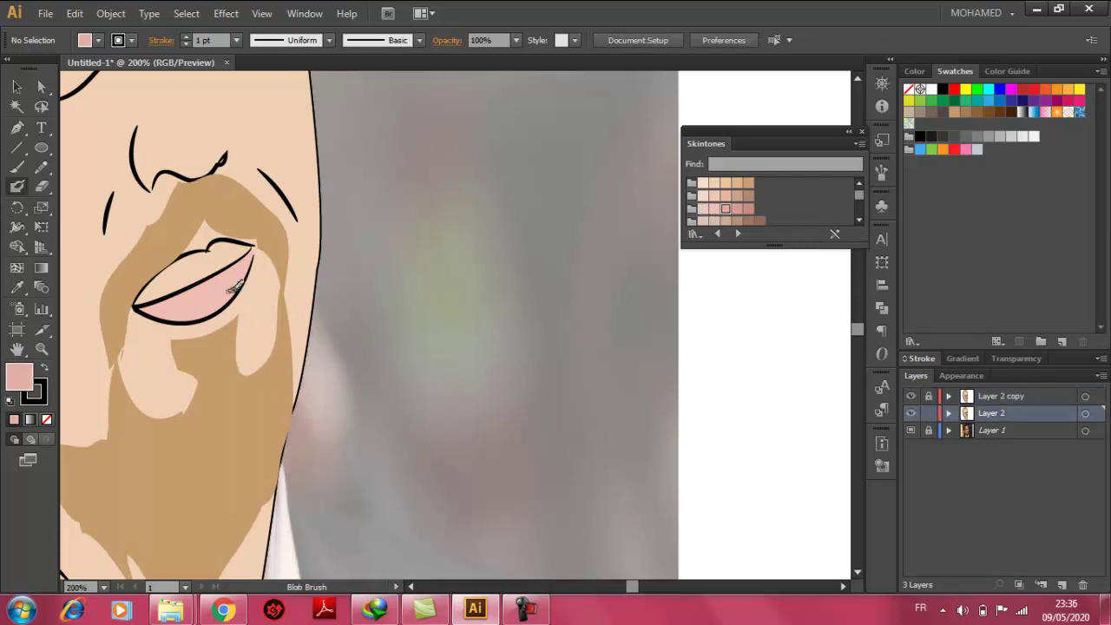
left_click(928, 396)
left_click(928, 413)
left_click(230, 260)
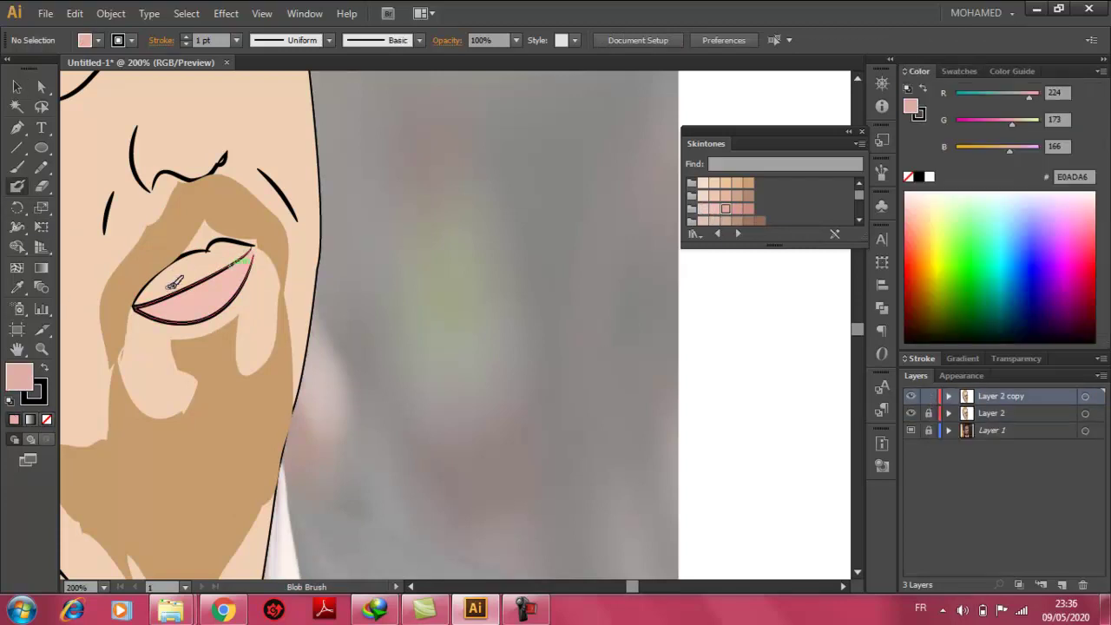
Step: Expand Layer 2 copy's contents and swap fill and stroke on the lip outline
left_click(948, 396)
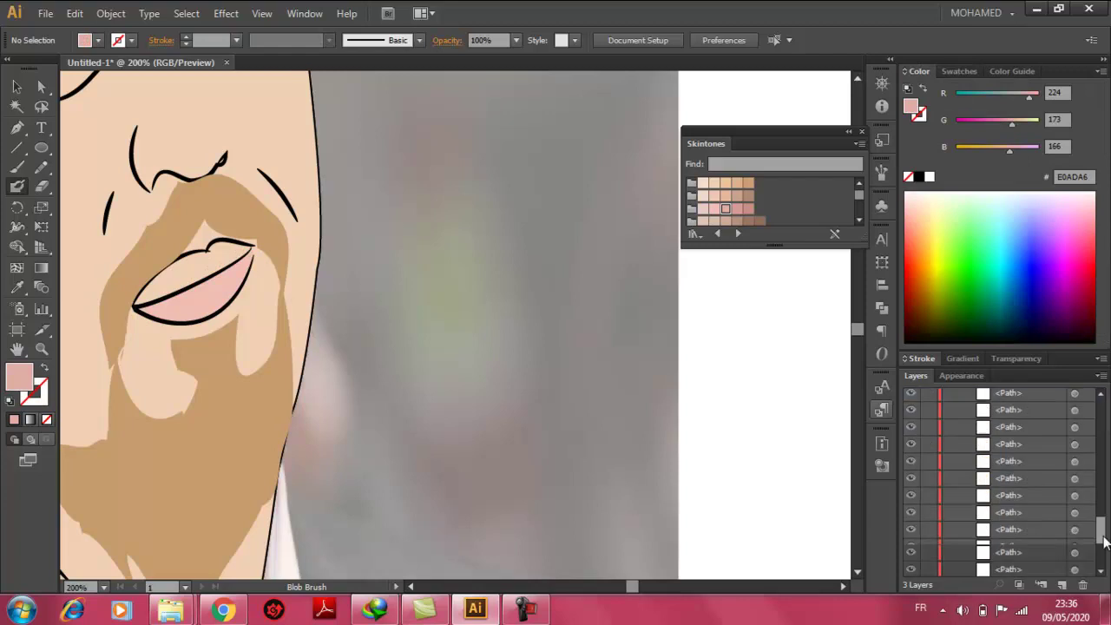
left_click_drag(1104, 521, 1106, 535)
scroll(1105, 536, "up", 5)
key("shift+x")
right_click(201, 254)
key("Escape")
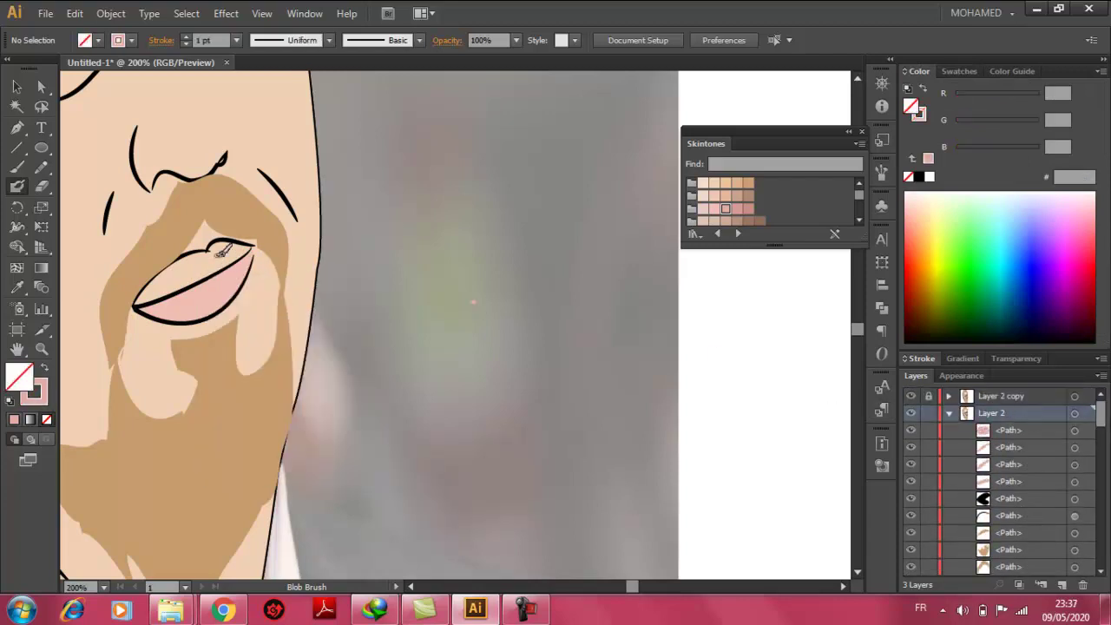
left_click(16, 87)
right_click(228, 260)
key("Escape")
Step: Fill the other lip shape with a deeper pink and return to 100% zoom
left_click(207, 287)
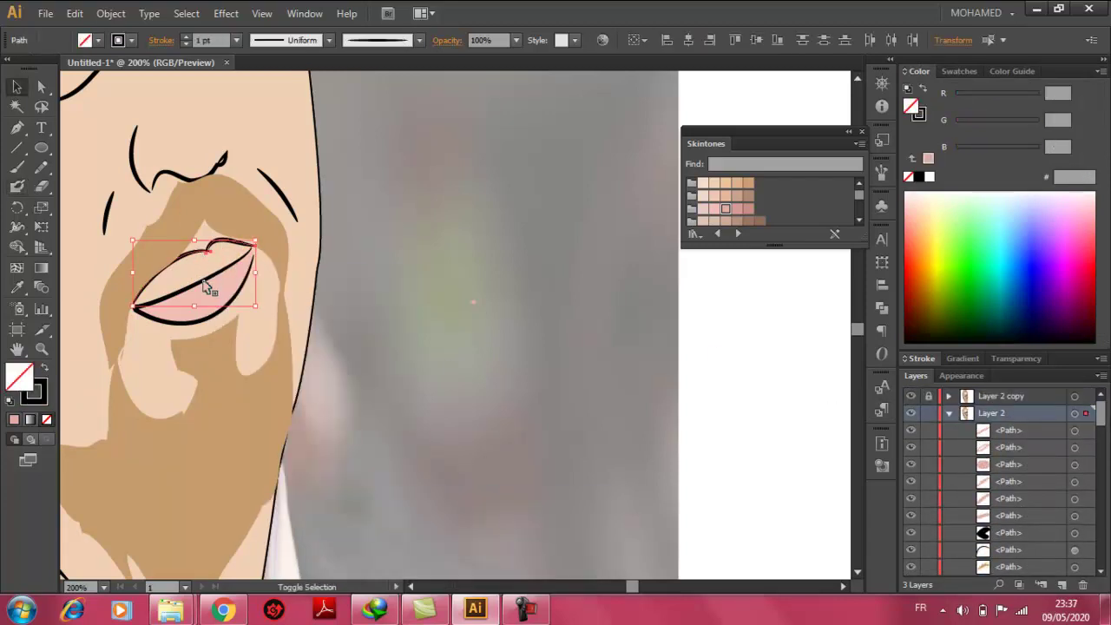
left_click(253, 259)
left_click(737, 209)
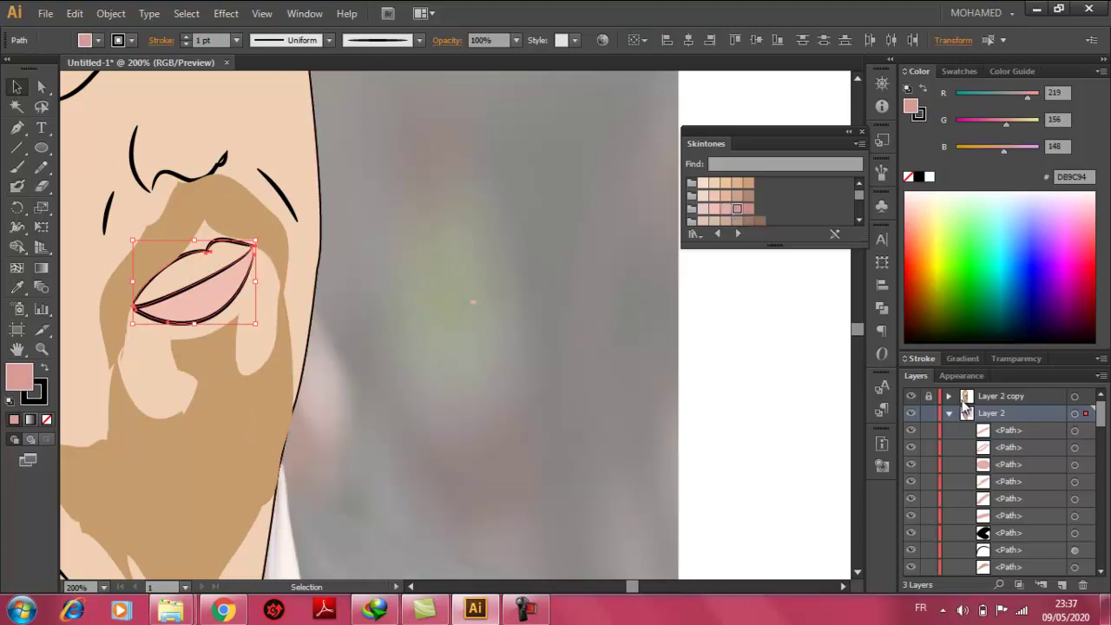
left_click(558, 401)
key("ctrl+1")
Step: On Layer 2 copy, set a tan skin-tone stroke for the Paintbrush
left_click(1029, 396)
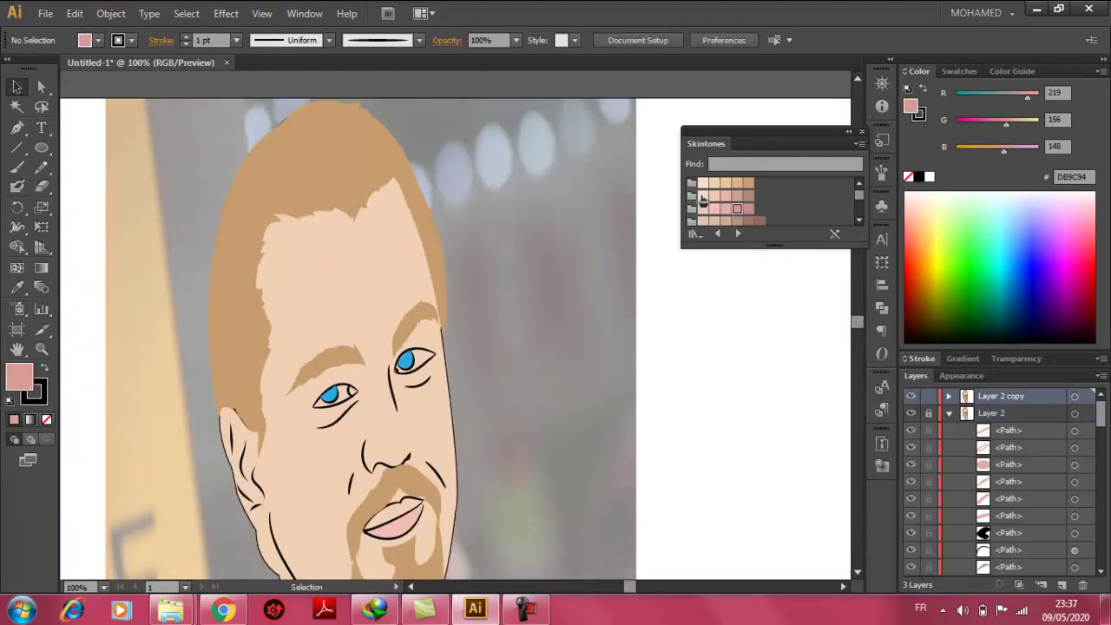
left_click(748, 183)
key("slash")
key("n")
left_click_drag(287, 423, 289, 427)
scroll(851, 394, "up", 5)
key("b")
key("shift+x")
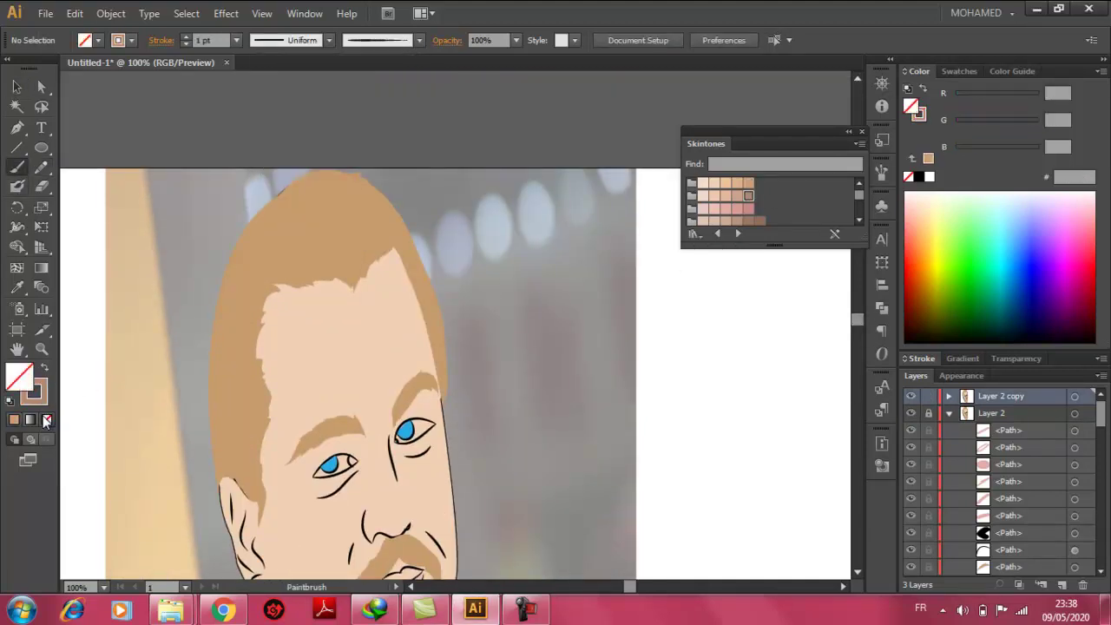
Step: Paint four tan hair strands curving across the scalp
left_click_drag(279, 282, 393, 214)
left_click_drag(303, 260, 356, 199)
left_click_drag(237, 273, 332, 188)
left_click_drag(417, 234, 377, 196)
Step: Paint three more strands across the hair in a lighter skin tone
left_click(726, 183)
left_click_drag(353, 271, 401, 224)
mouse_move(305, 250)
left_mouse_down()
mouse_move(274, 186)
mouse_move(385, 207)
left_mouse_up()
left_click_drag(252, 258, 313, 219)
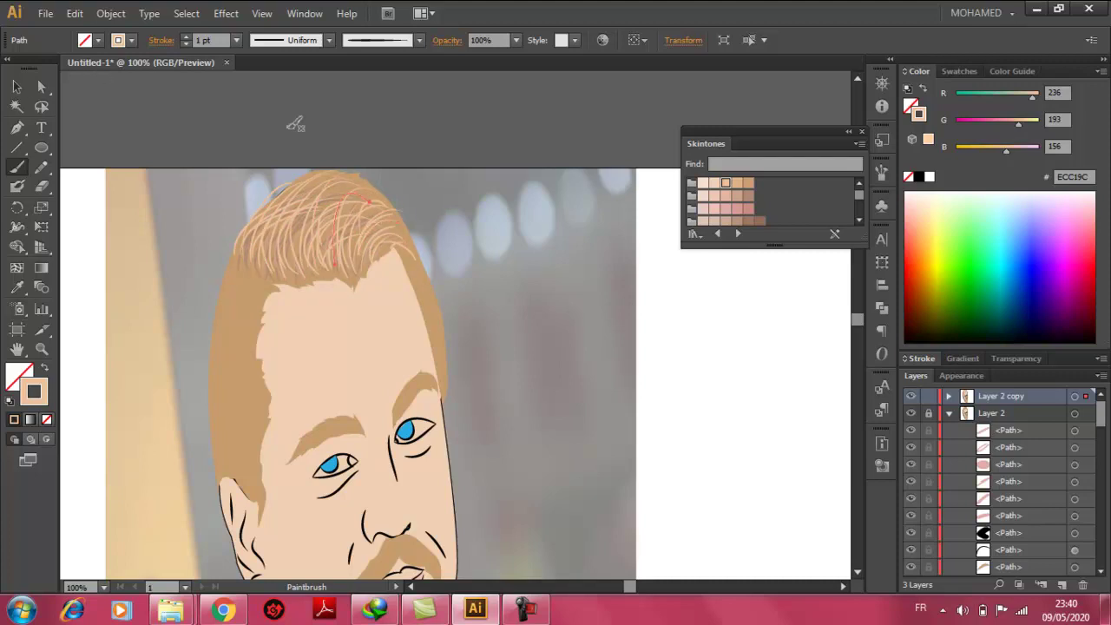
Step: Draw pencil skin shapes beside the lips, around the moustache and within the beard
key("v")
left_click(596, 405)
key("ctrl+minus")
scroll(827, 386, "down", 1)
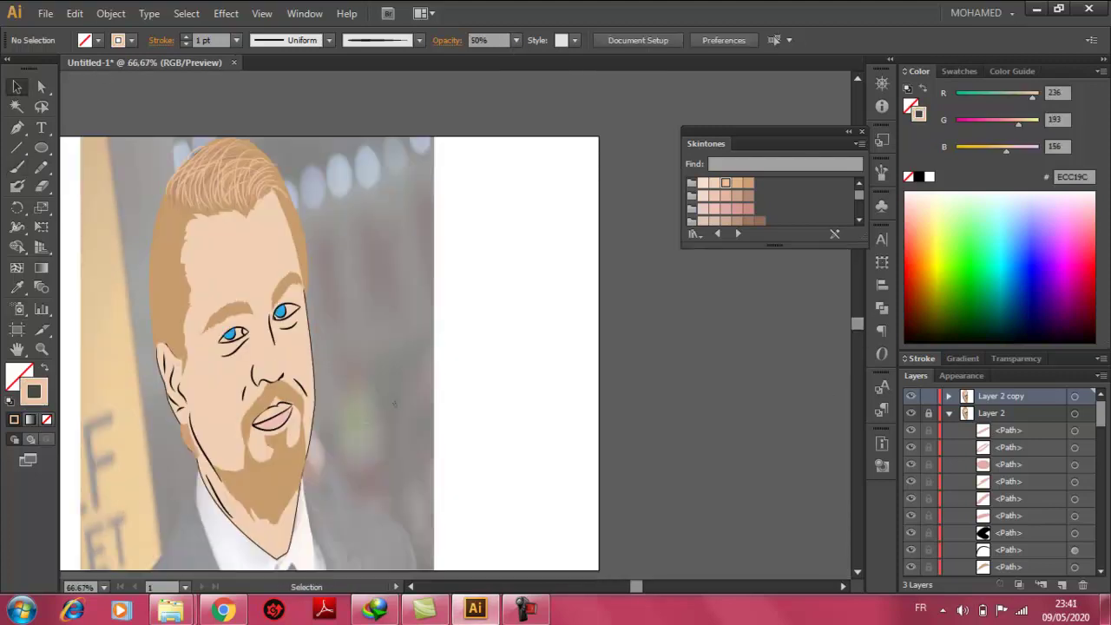
scroll(263, 535, "up", 2)
key("n")
left_click_drag(265, 227, 224, 308)
left_click_drag(240, 397, 304, 342)
left_click_drag(256, 480, 194, 402)
Step: Zoom out to 66.67% and hide the reference photo layer
key("v")
key("ctrl+minus")
key("ctrl+minus")
scroll(999, 478, "down", 3)
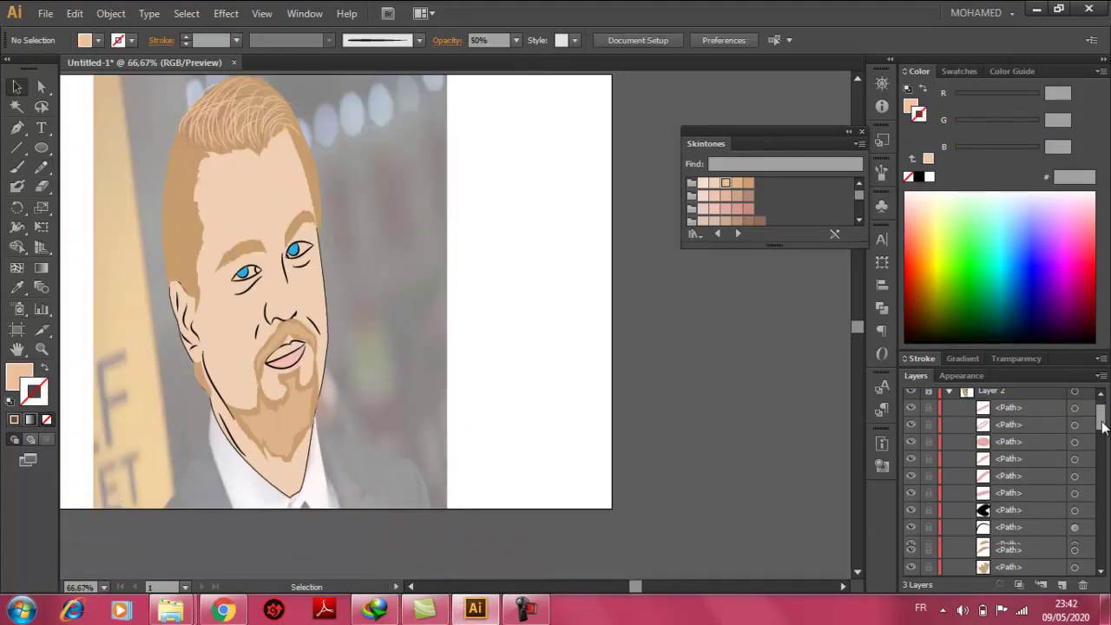
left_click(911, 568)
scroll(767, 439, "up", 2)
scroll(766, 439, "left", 3)
Step: Draw a thin shape along the left cheek and fill it with a skin tone
key("n")
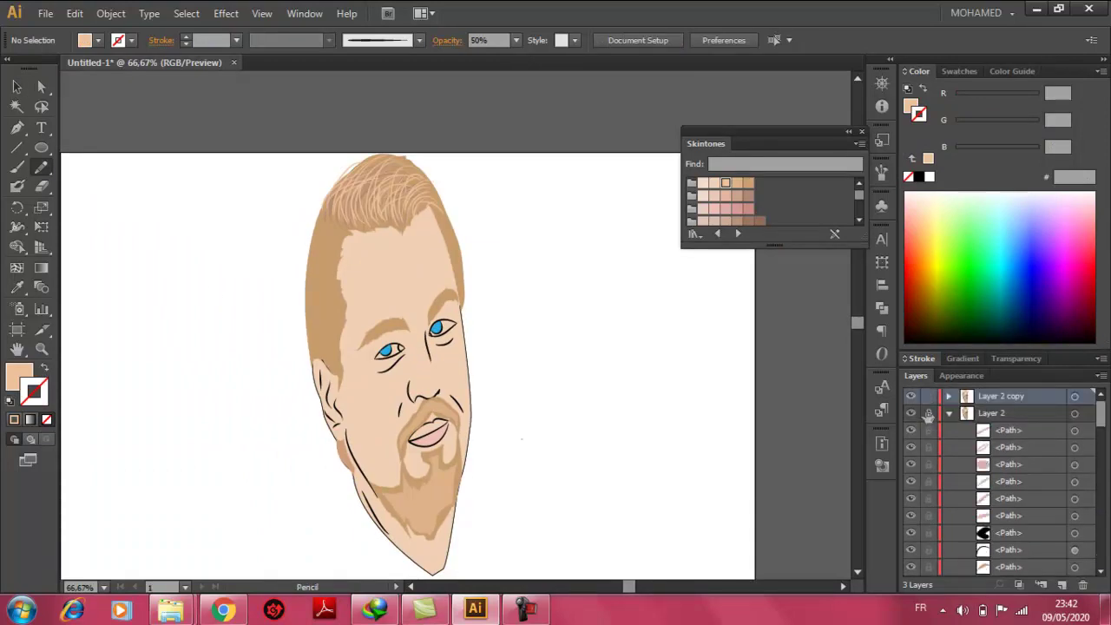
left_click_drag(373, 438, 346, 369)
left_click(714, 184)
left_click(726, 183)
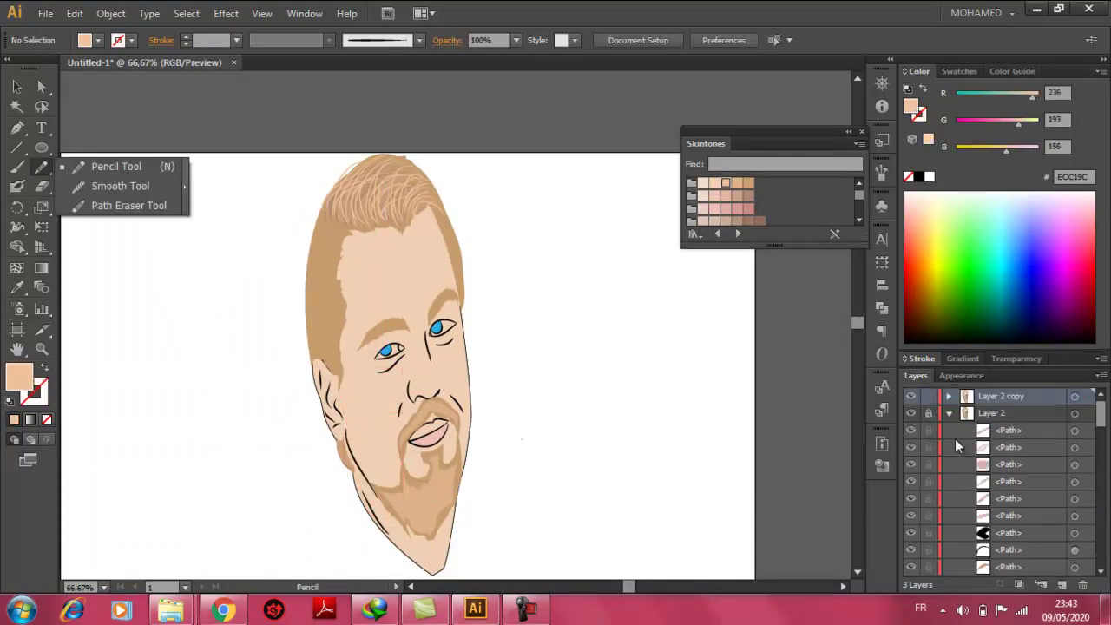
Step: On Layer 2, draw a lower-jaw shape filled with light skin tone
left_click(929, 396)
left_click(929, 413)
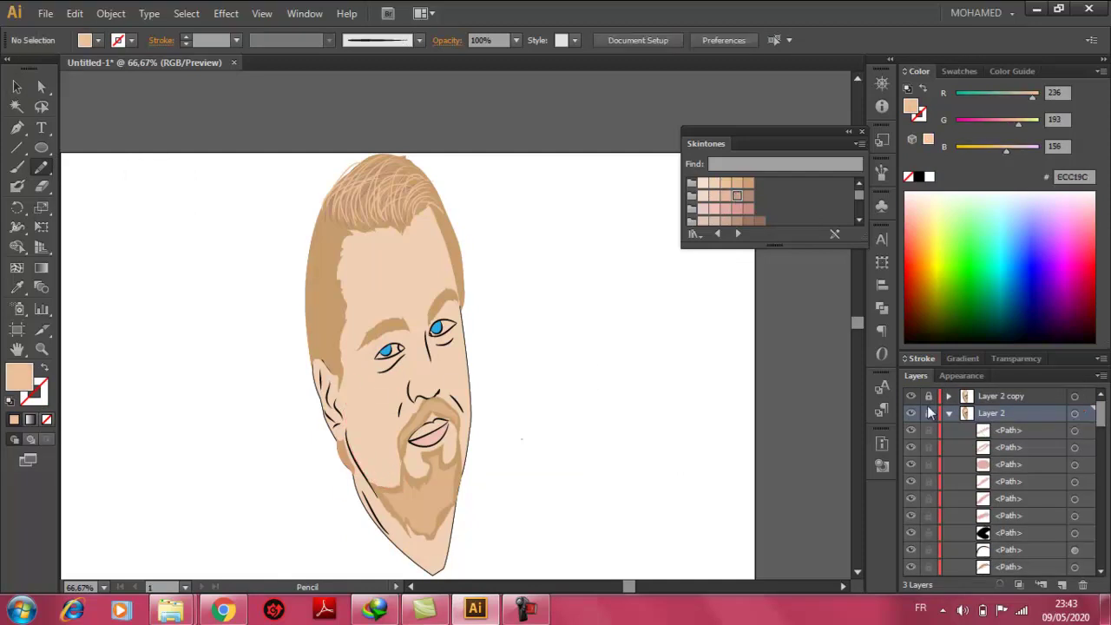
left_click_drag(356, 460, 417, 560)
left_click(714, 184)
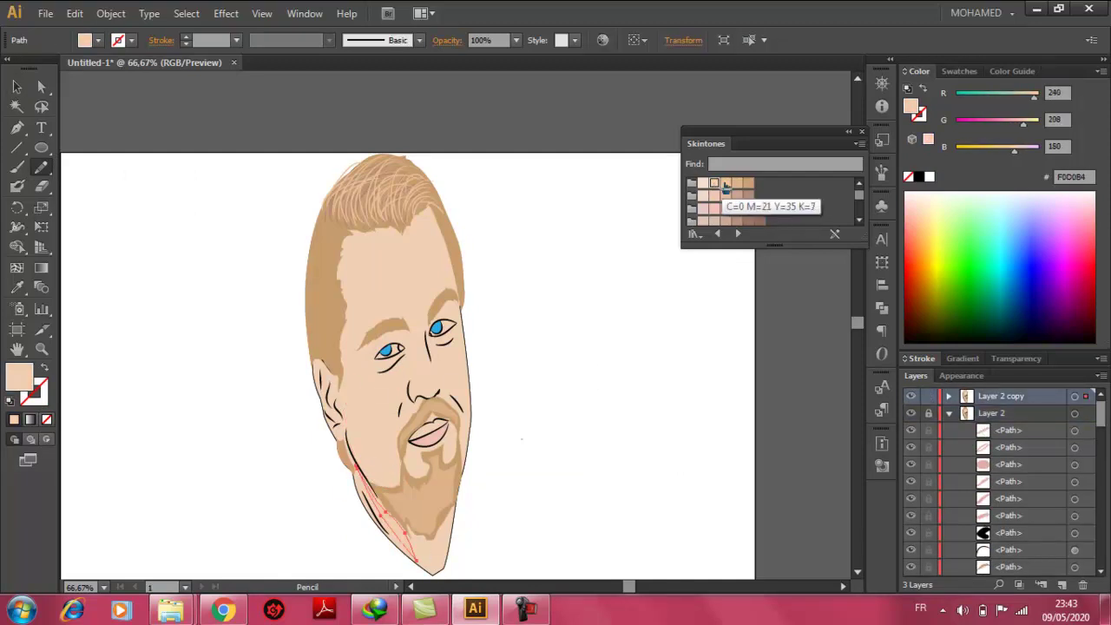